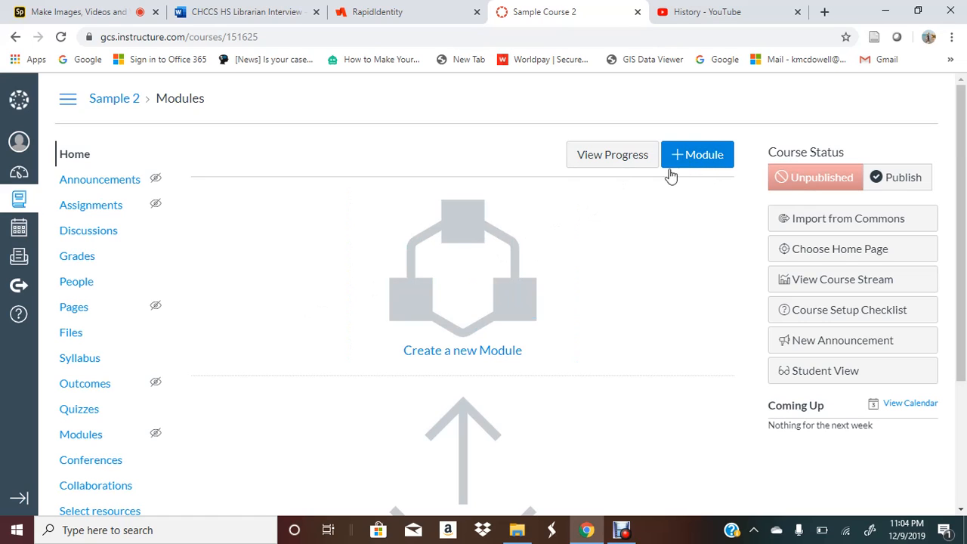
Add a module named Module 1 to the course and lock it until Dec 31, 2019
left_click(573, 284)
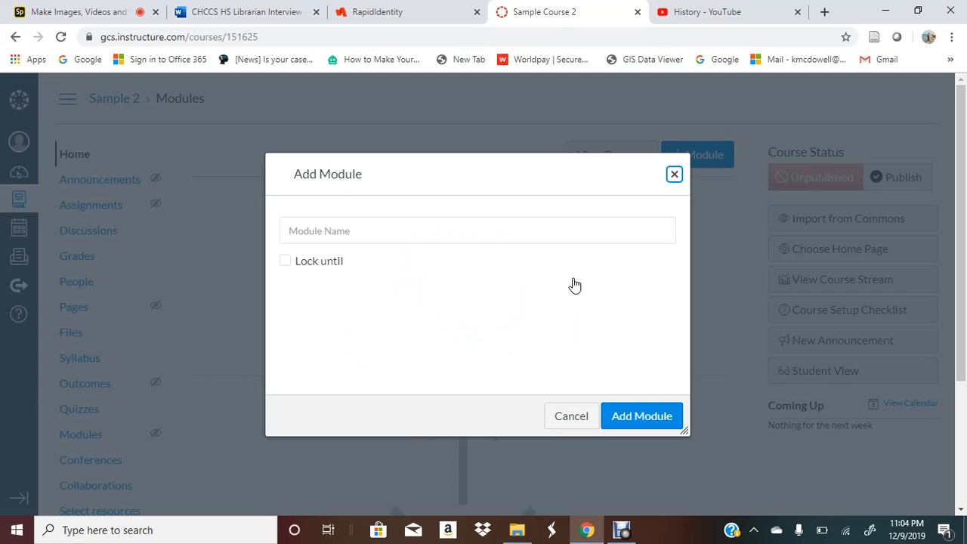
left_click(485, 231)
type("Mod")
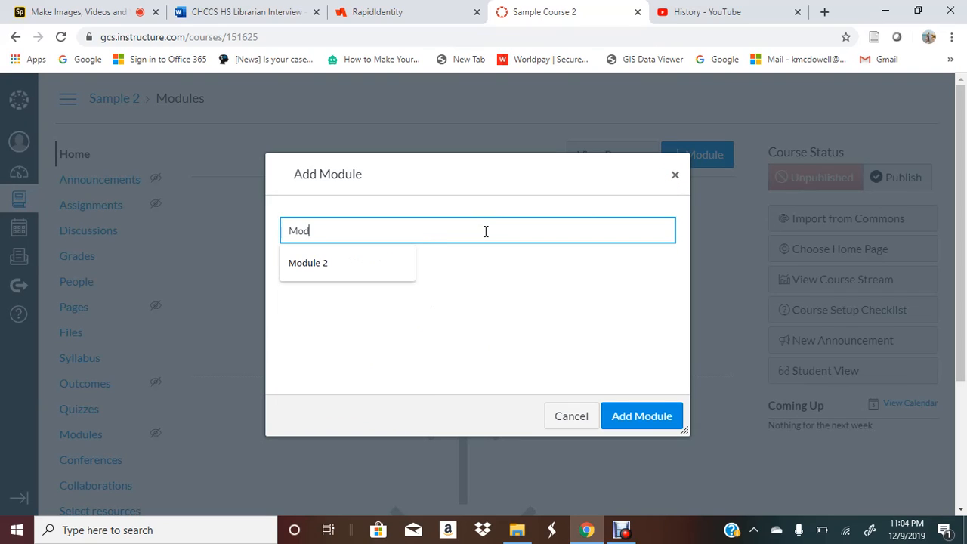
type("ule 1")
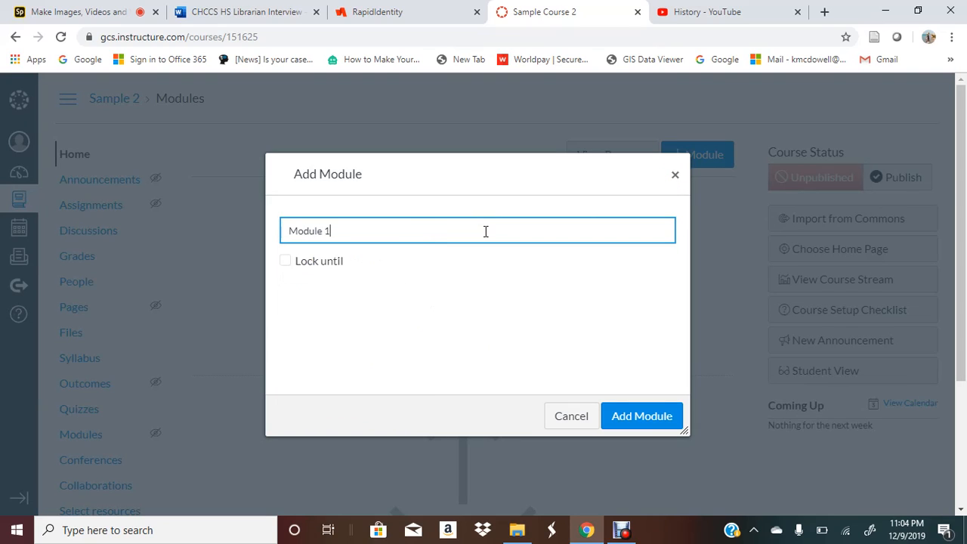
left_click(286, 264)
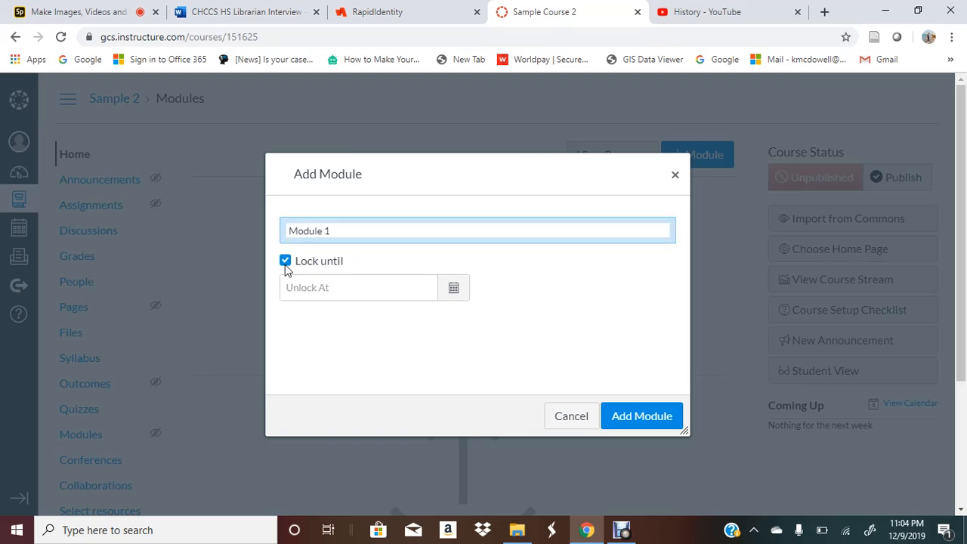
left_click(461, 291)
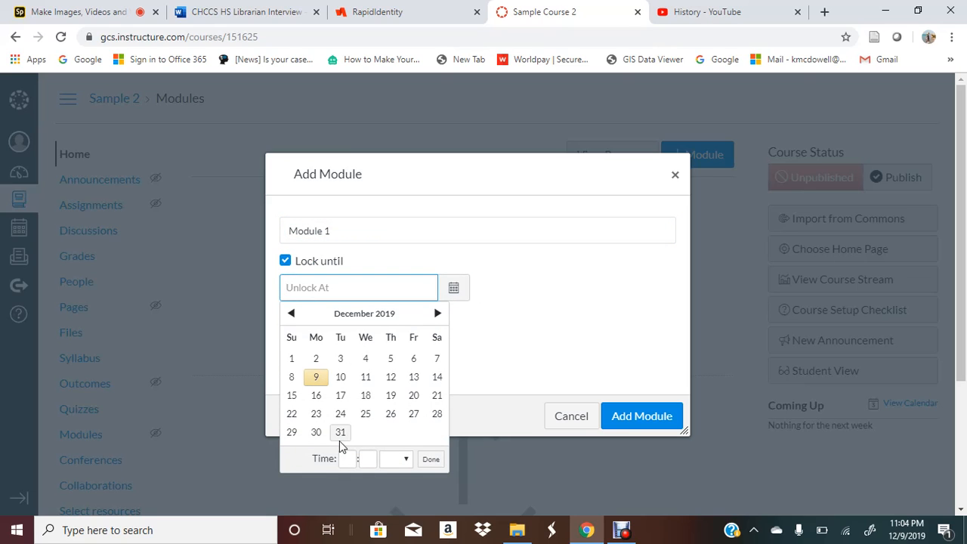
left_click(340, 437)
left_click(431, 459)
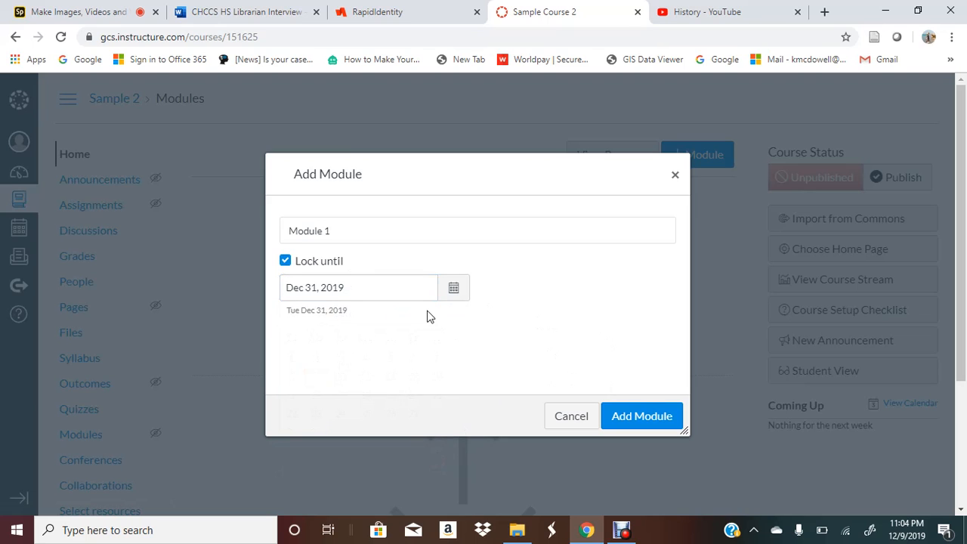
left_click(633, 412)
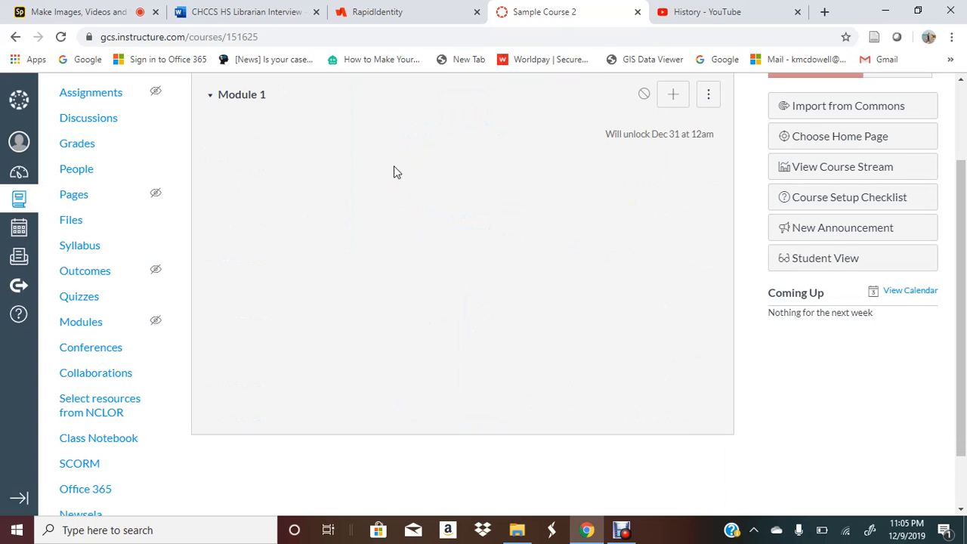
Add a new assignment named Assignment 1 to Module 1 with the indentation set to Don't Indent
scroll(344, 184, "up", 1)
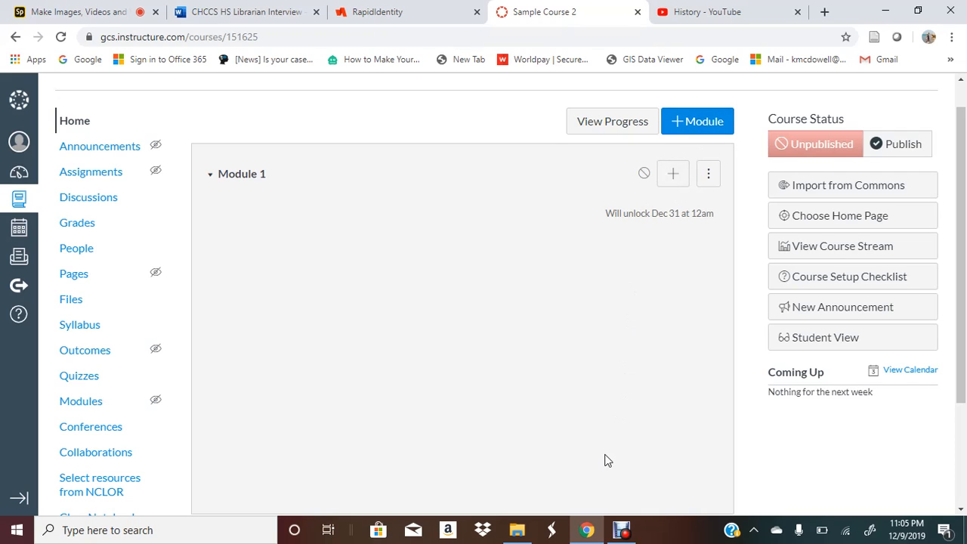
left_click(673, 183)
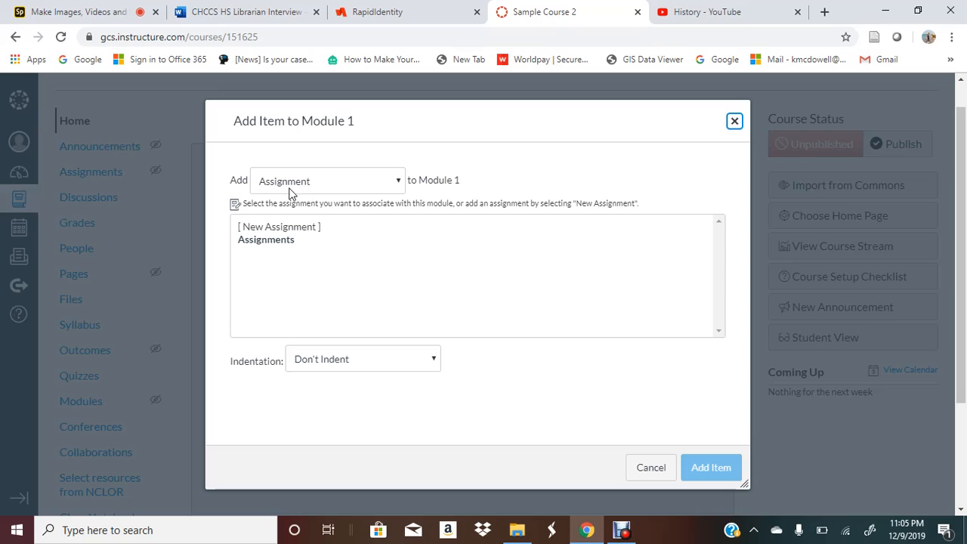
left_click(280, 229)
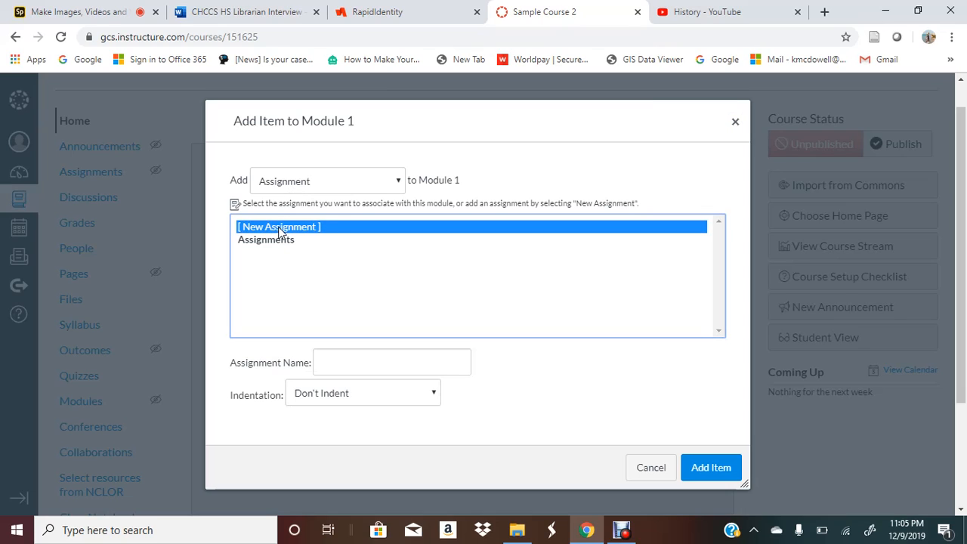
left_click(344, 358)
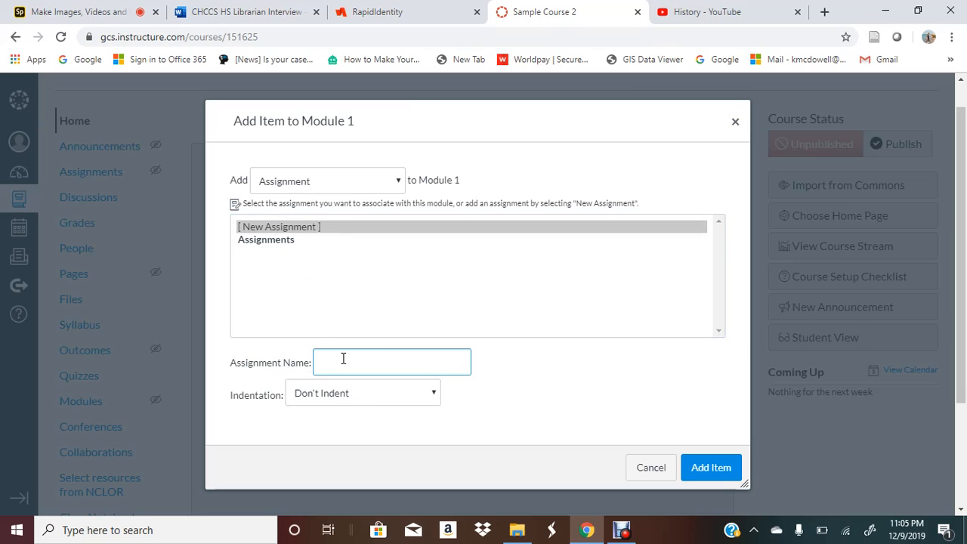
type("Assignment 1")
left_click(333, 398)
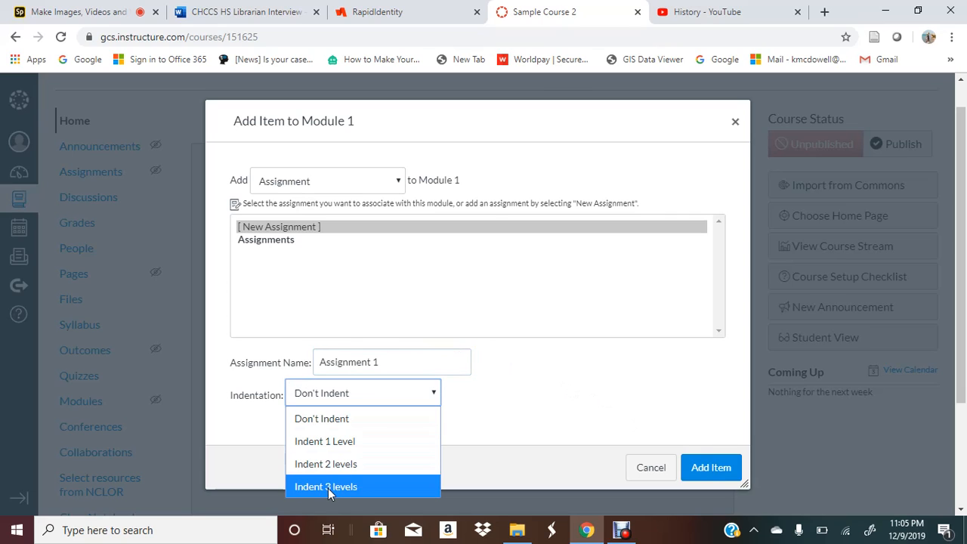
left_click(325, 424)
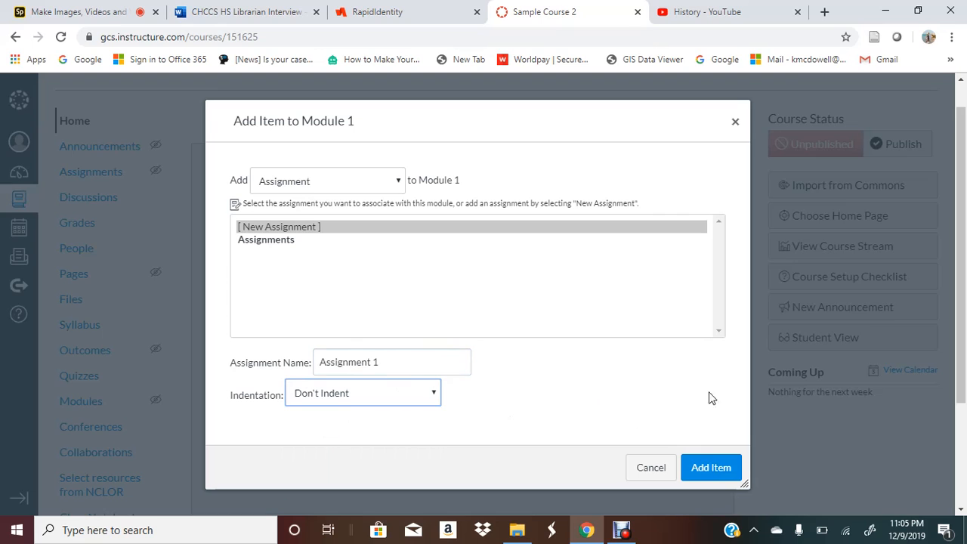
left_click(723, 468)
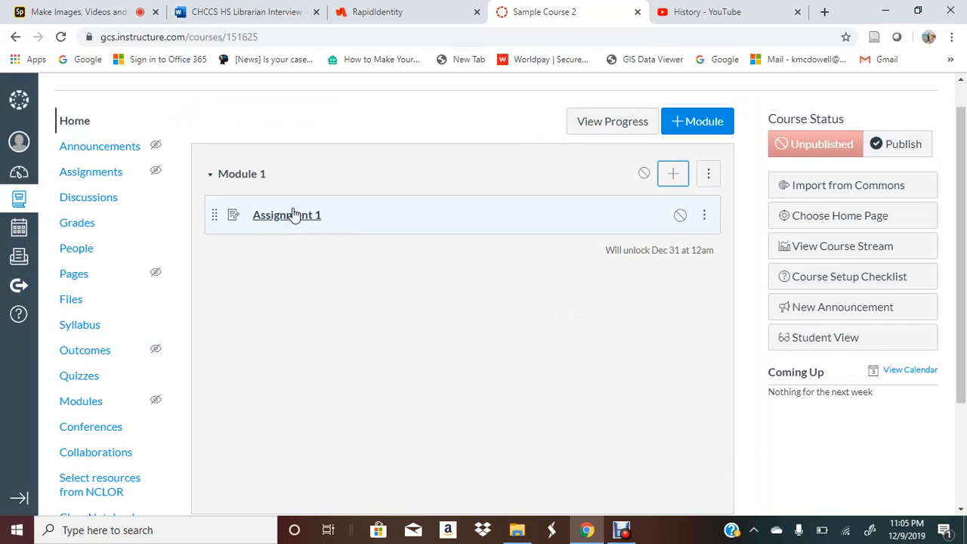
Add another new assignment named Assignment 2 to Module 1
left_click(673, 173)
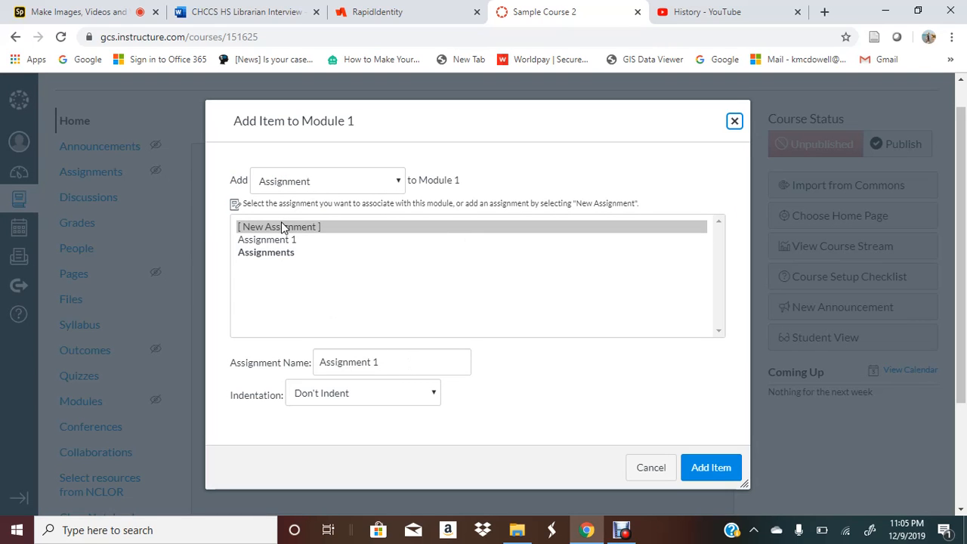
left_click(386, 367)
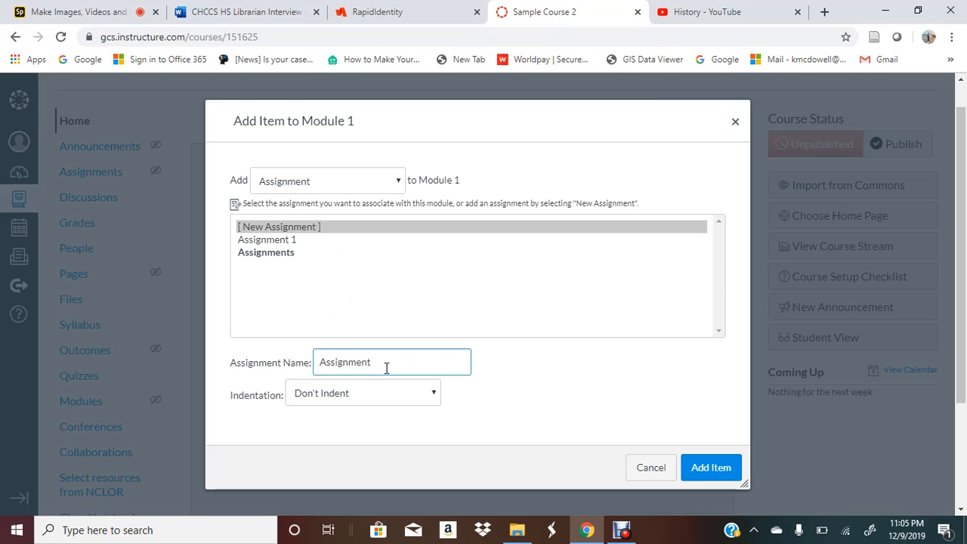
left_click(727, 468)
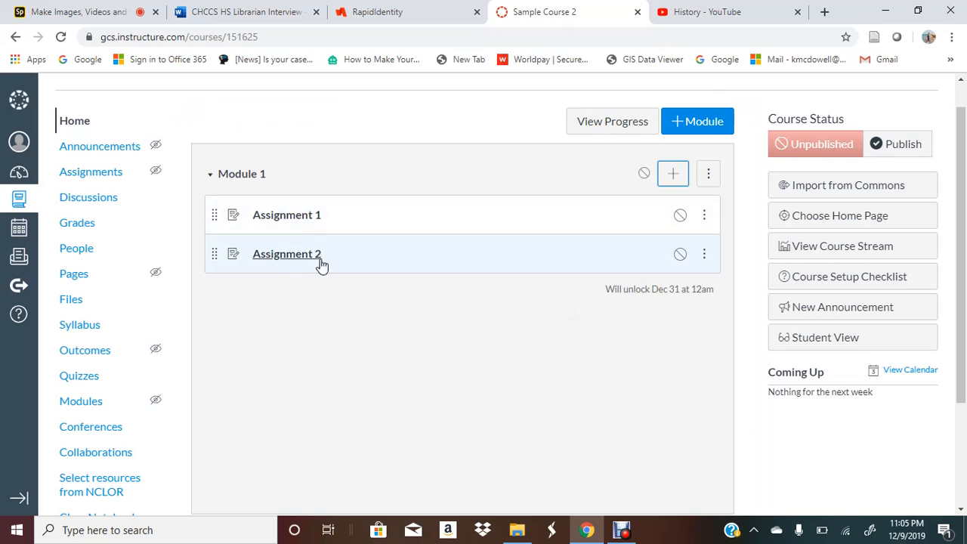
mouse_move(215, 250)
left_mouse_down()
mouse_move(203, 203)
mouse_move(204, 249)
mouse_move(214, 216)
mouse_move(201, 209)
mouse_move(201, 254)
left_mouse_up()
Open Assignment 1 for editing and enter "Type content here." as its description
left_click(301, 219)
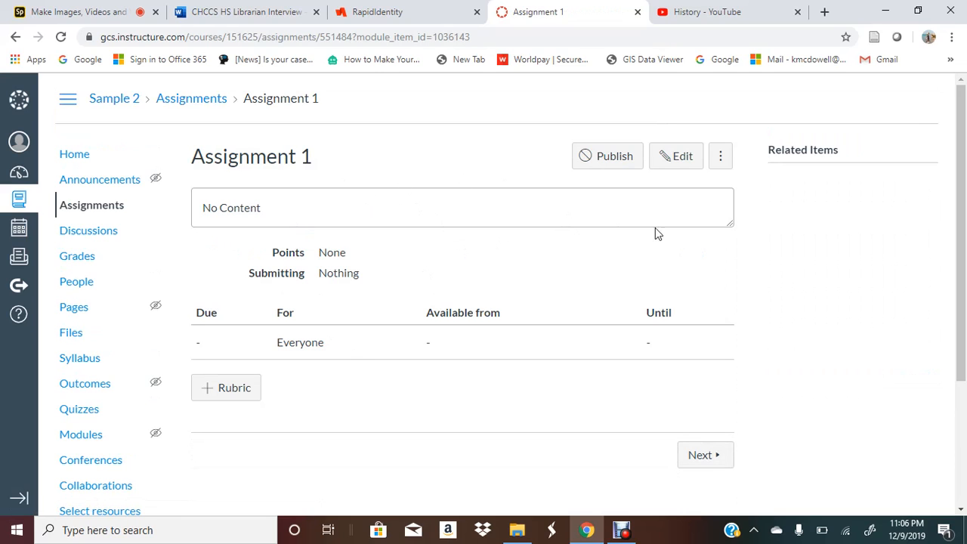
left_click(683, 162)
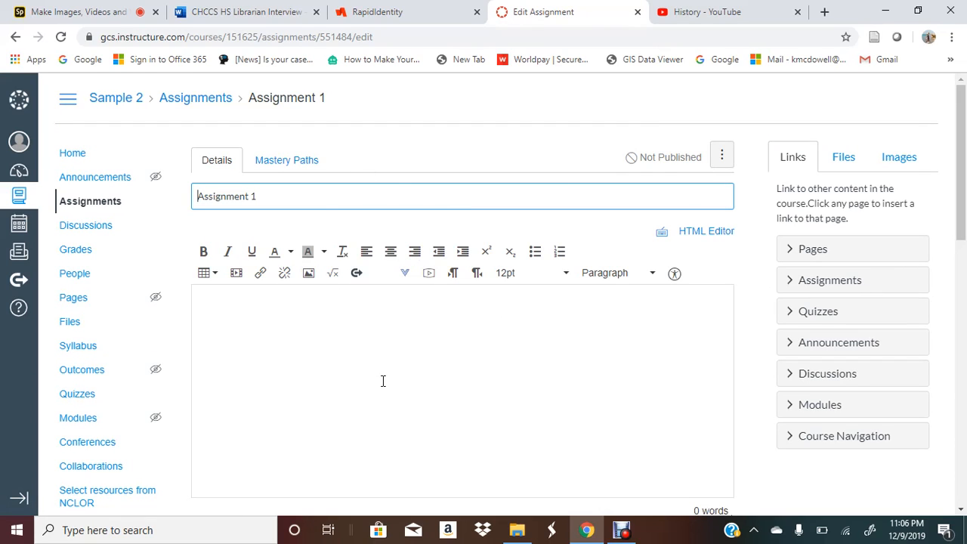
left_click(383, 381)
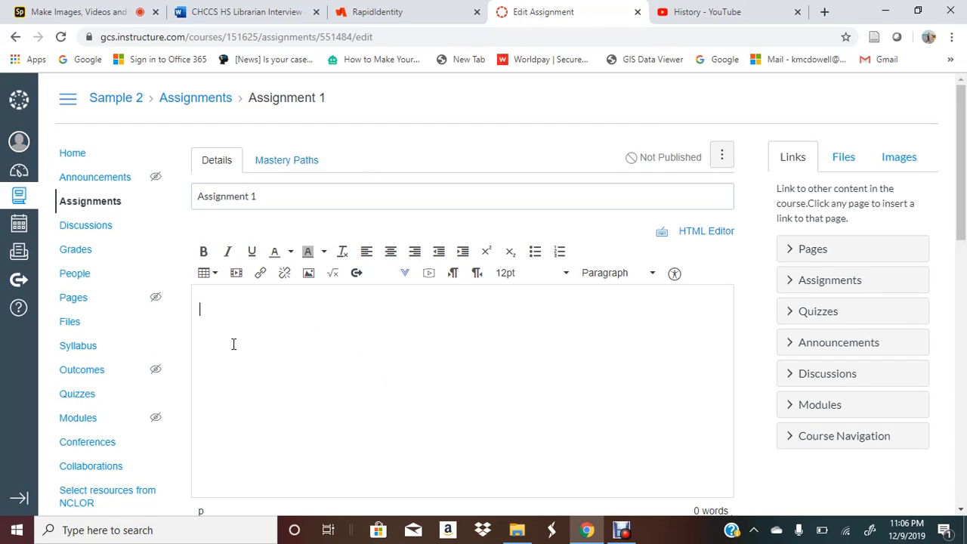
type("Type content here.")
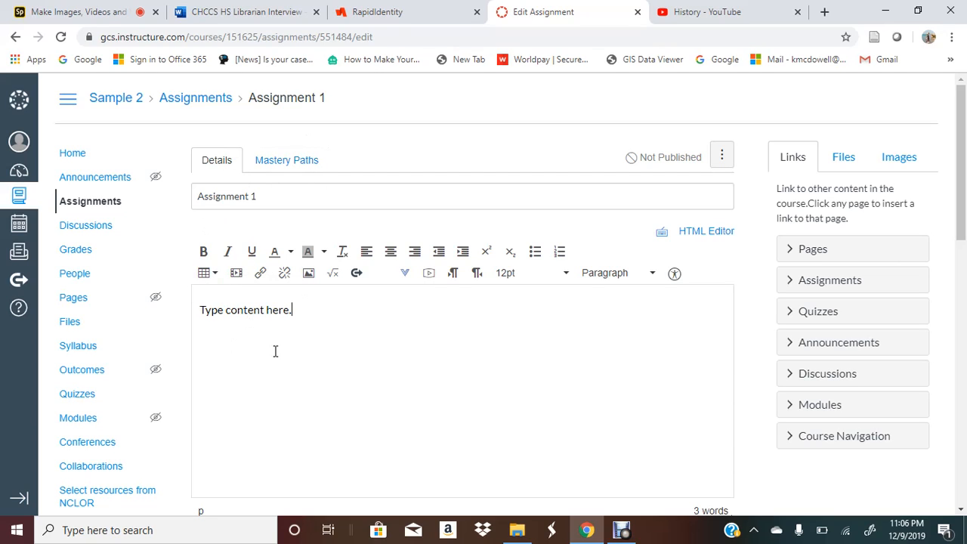
Examine the options for inserting media into the assignment description, including the embed code field, and close them without inserting anything
scroll(258, 337, "down", 1)
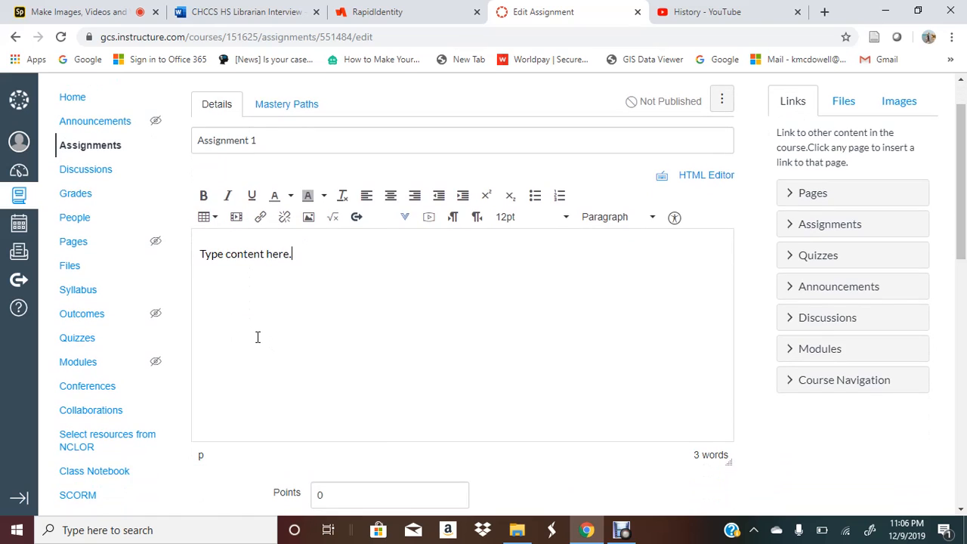
scroll(257, 337, "down", 1)
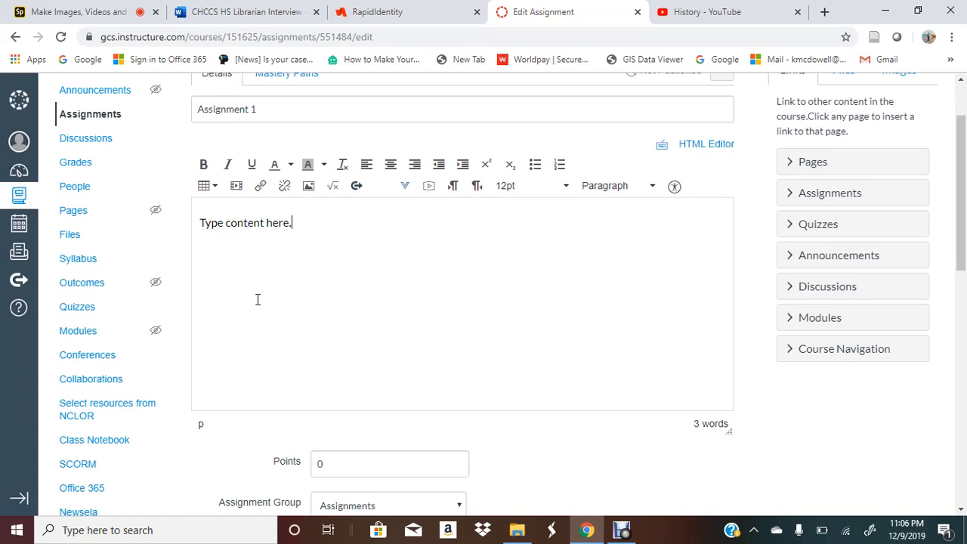
left_click(237, 187)
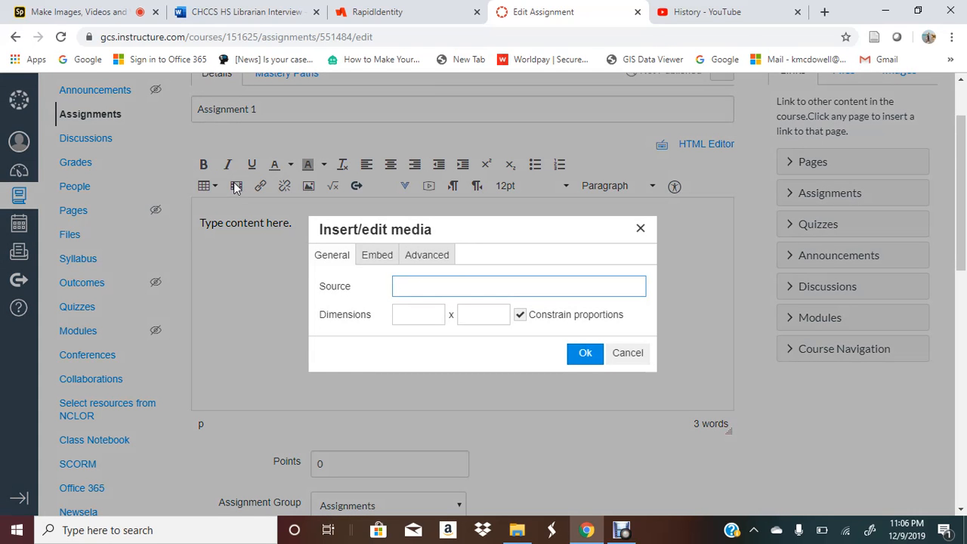
left_click(641, 229)
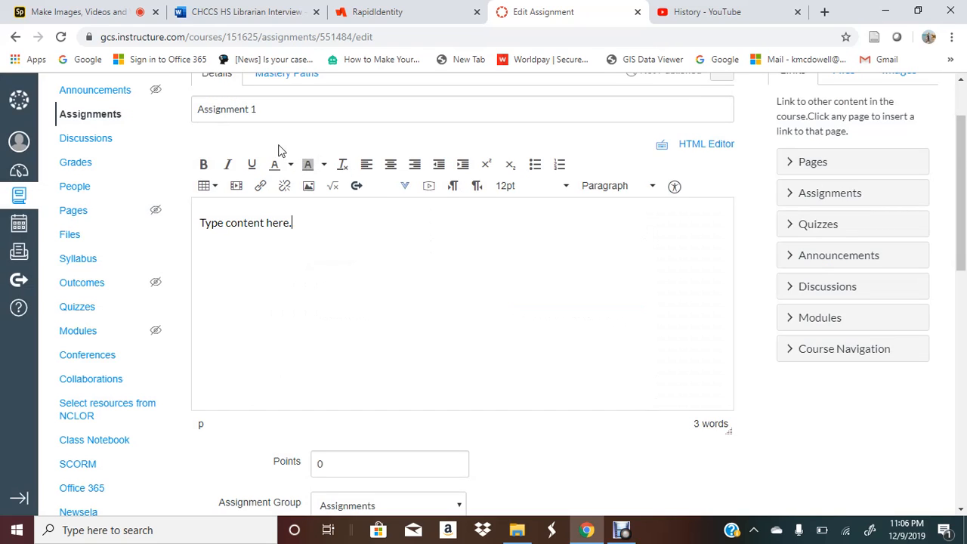
left_click(237, 186)
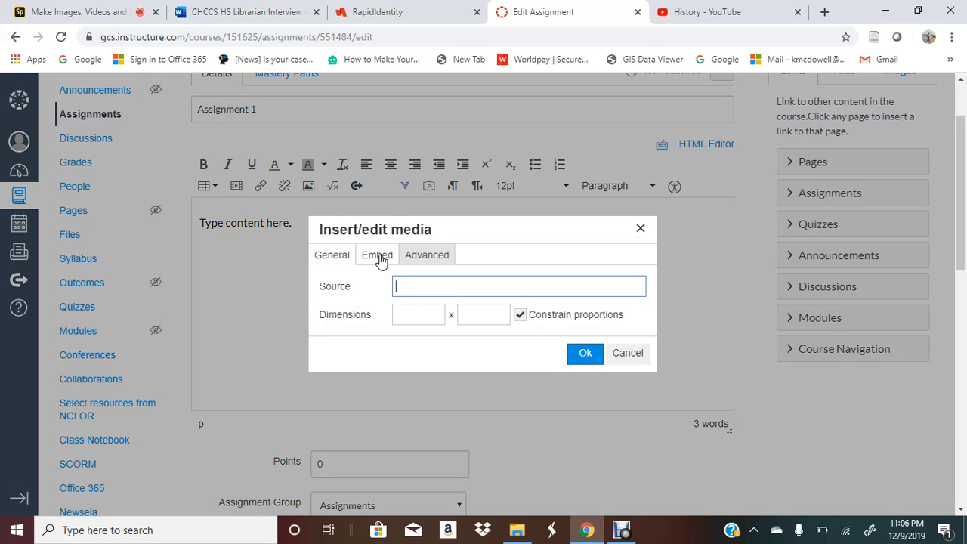
left_click(379, 257)
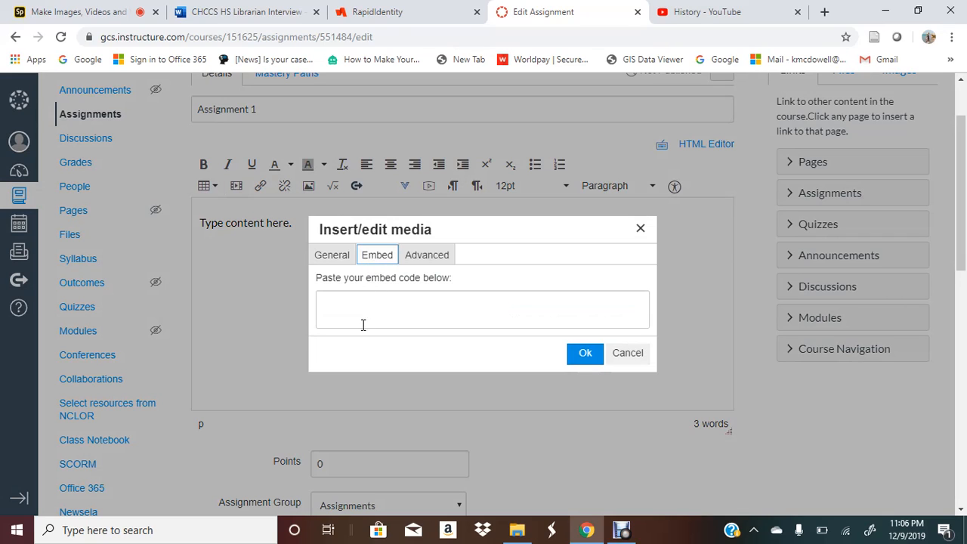
left_click(339, 308)
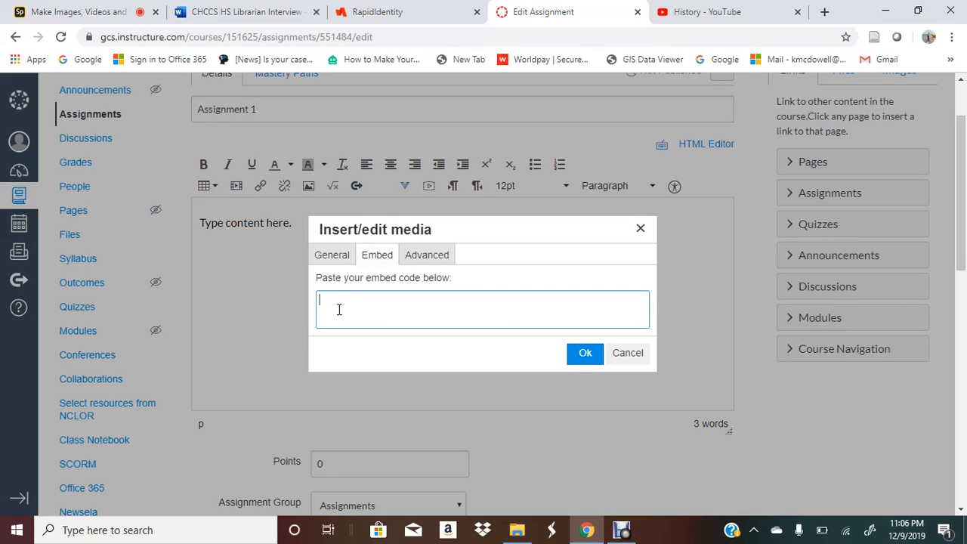
left_click(626, 355)
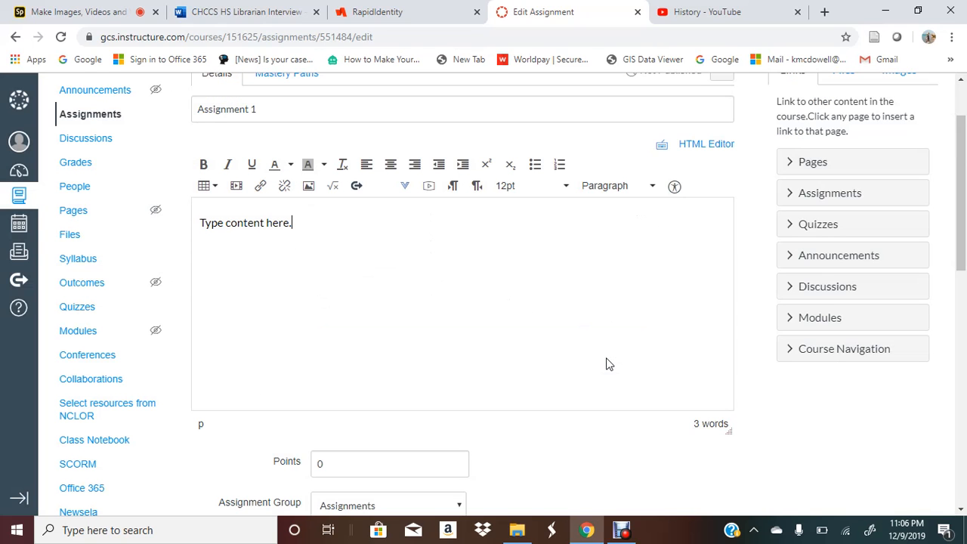
Examine the options for linking to a website URL and inserting an image in the description, closing each without adding anything
left_click(259, 188)
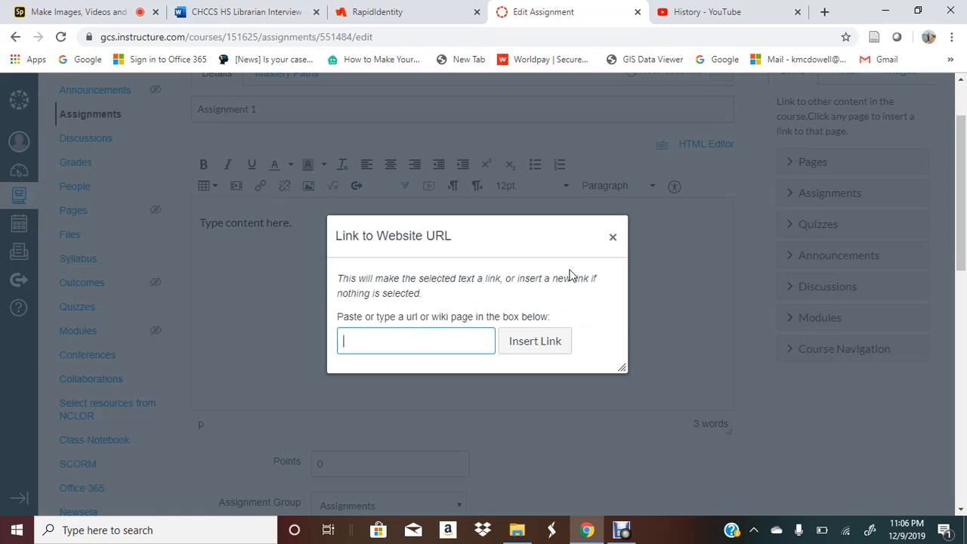
left_click(612, 239)
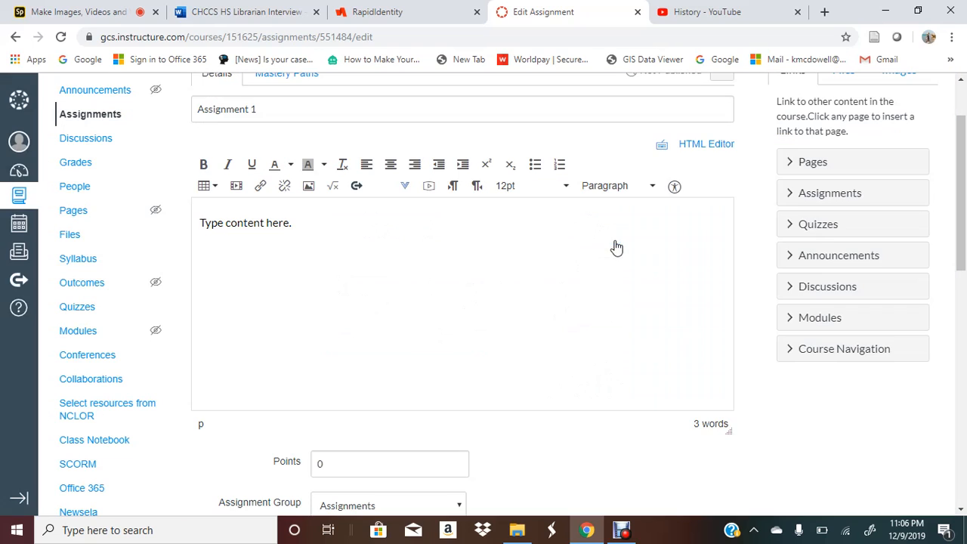
left_click(308, 187)
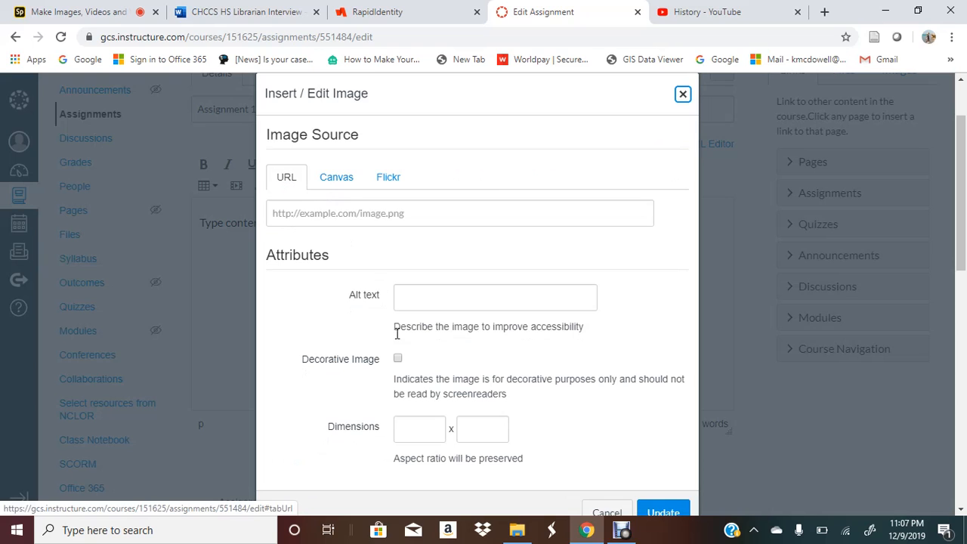
scroll(347, 227, "down", 1)
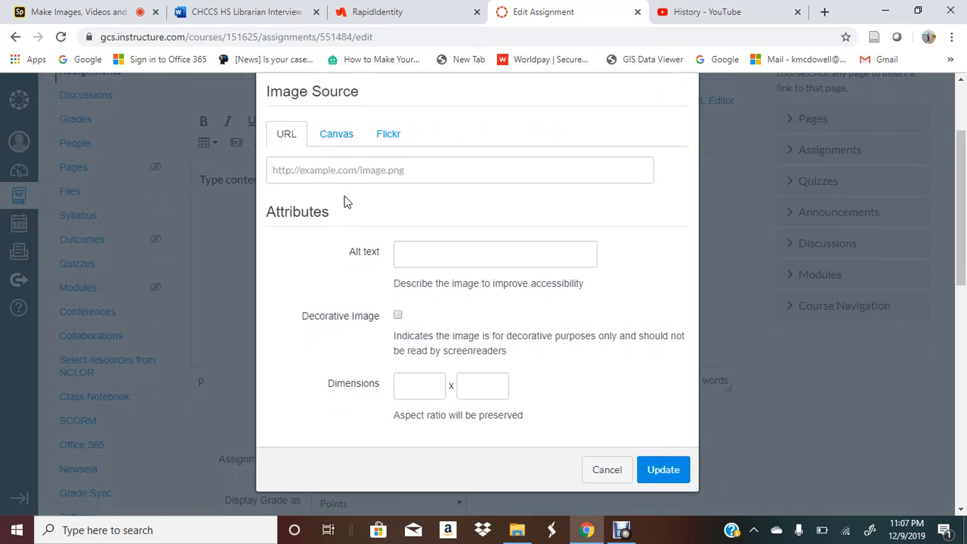
scroll(528, 133, "up", 1)
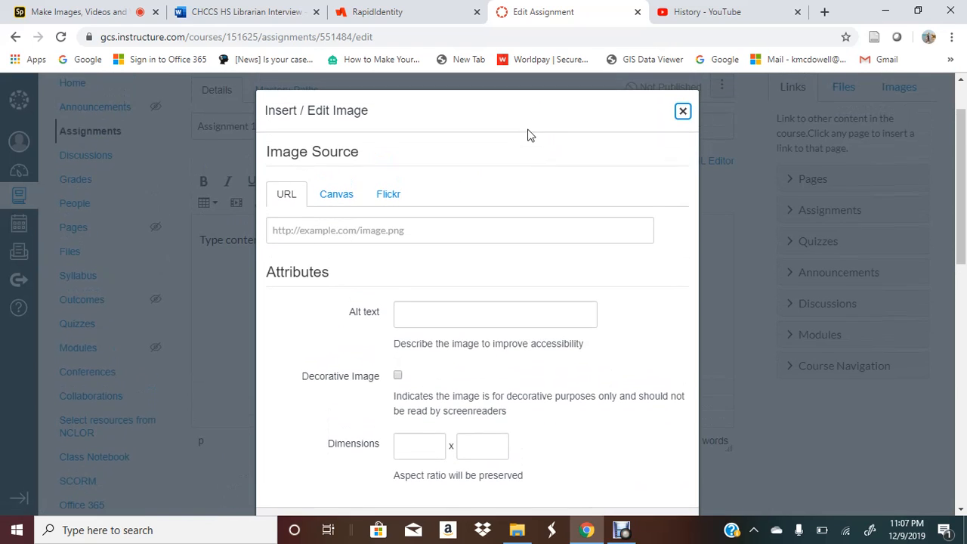
left_click(682, 111)
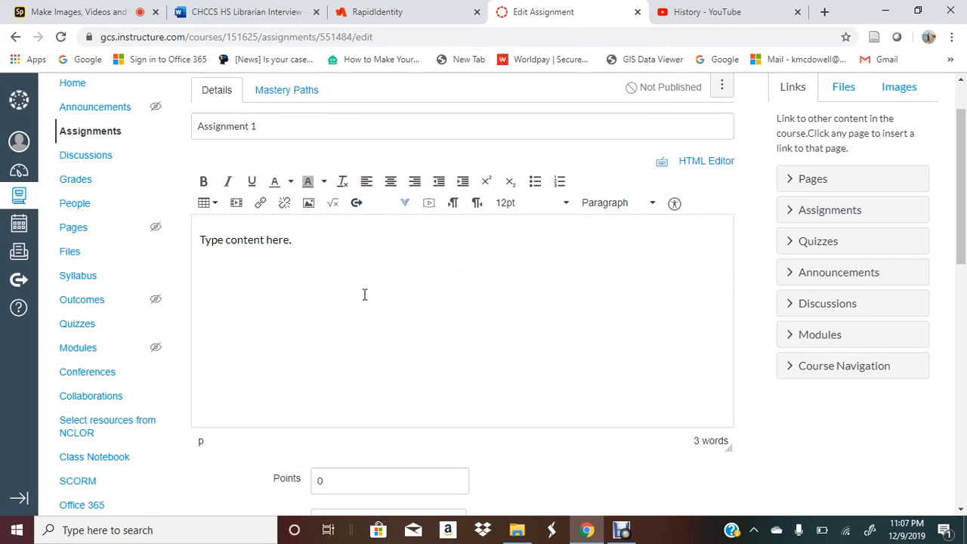
Set the points for Assignment 1 to 10
scroll(381, 315, "down", 2)
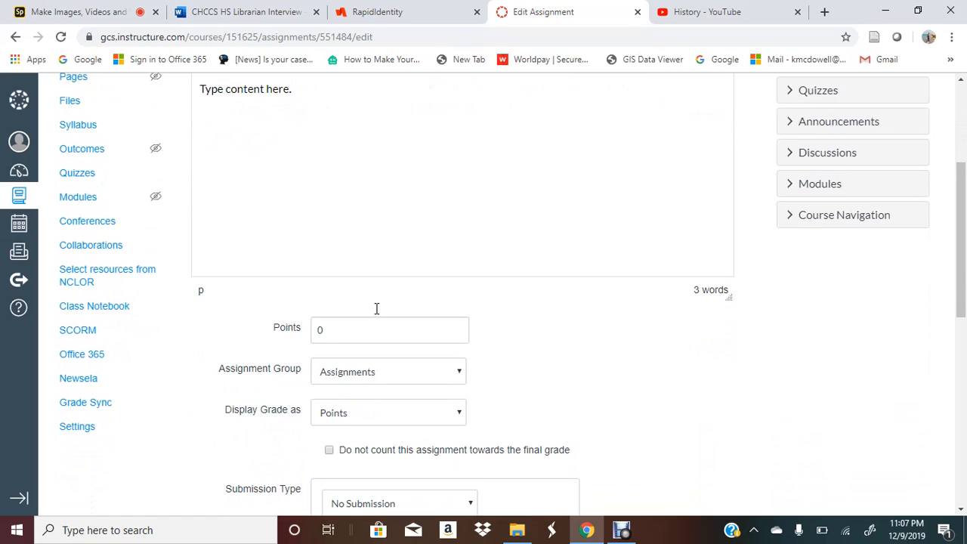
left_click(331, 325)
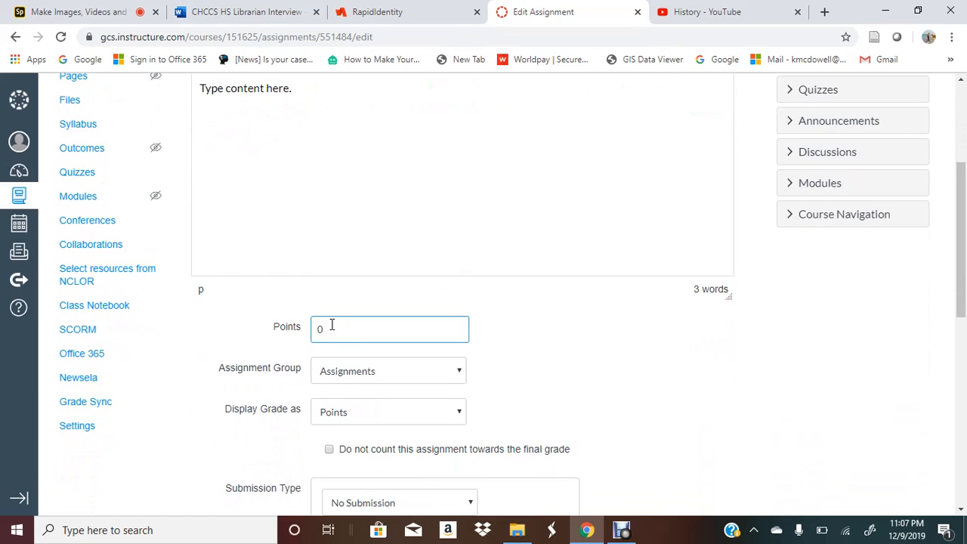
key("BackSpace")
scroll(334, 336, "down", 1)
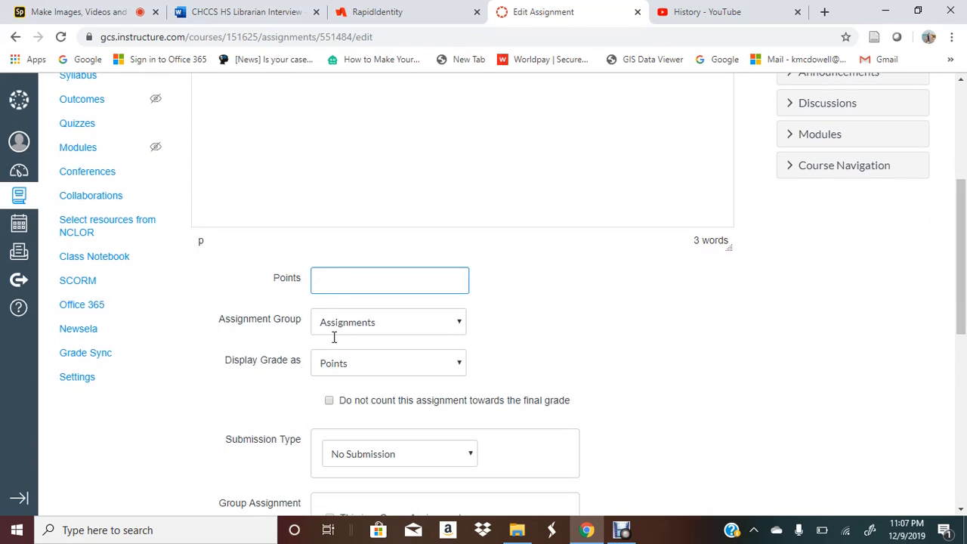
type("10")
Check the available assignment groups without changing the group, and set the grade display to Complete/Incomplete
scroll(334, 337, "down", 1)
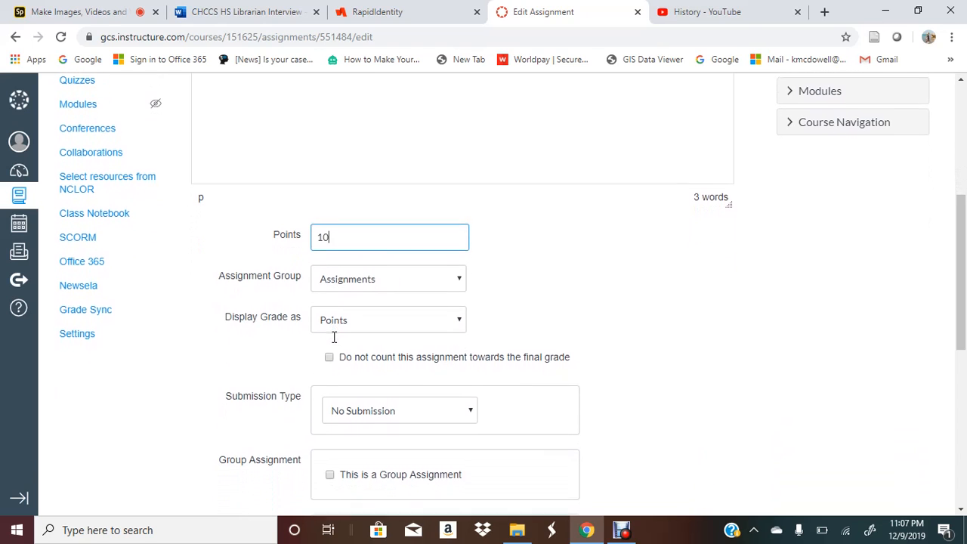
left_click(353, 279)
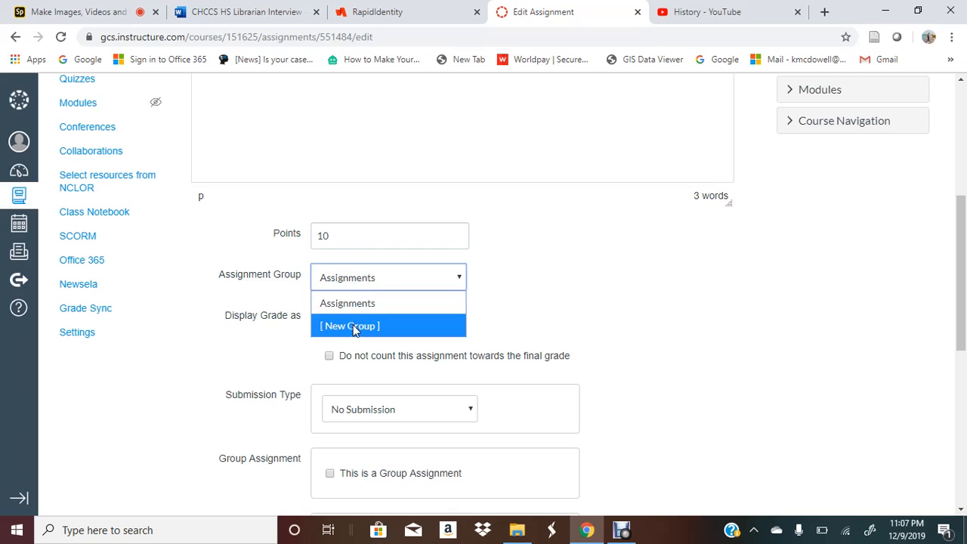
left_click(272, 278)
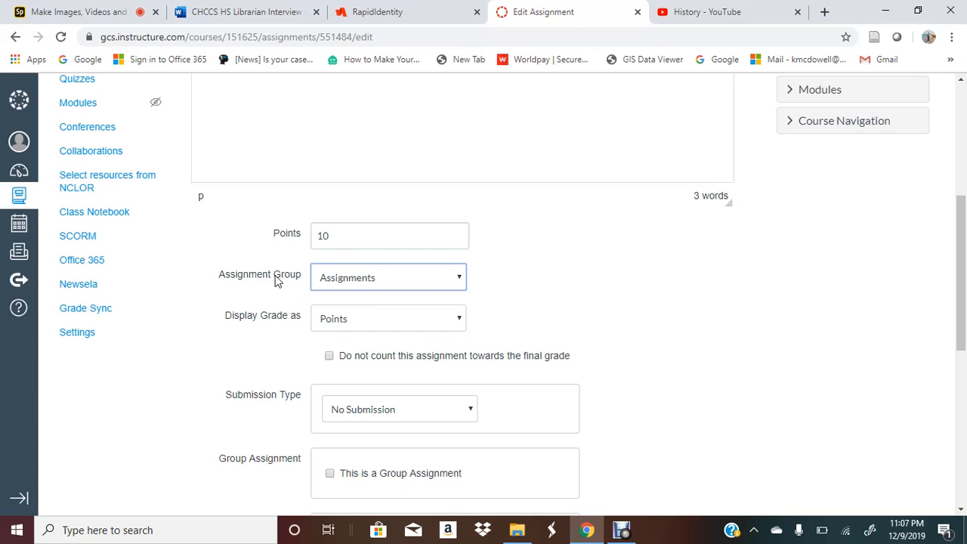
left_click(337, 323)
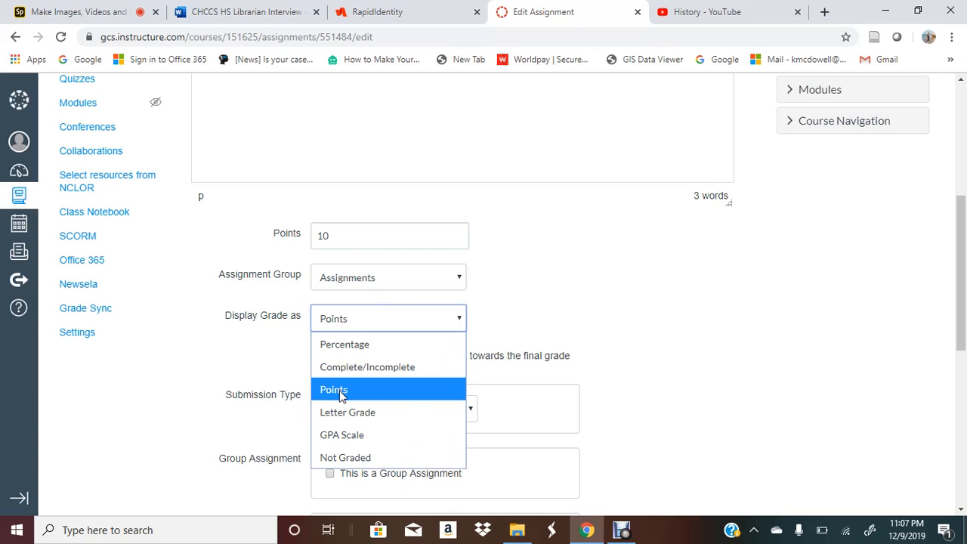
left_click(336, 365)
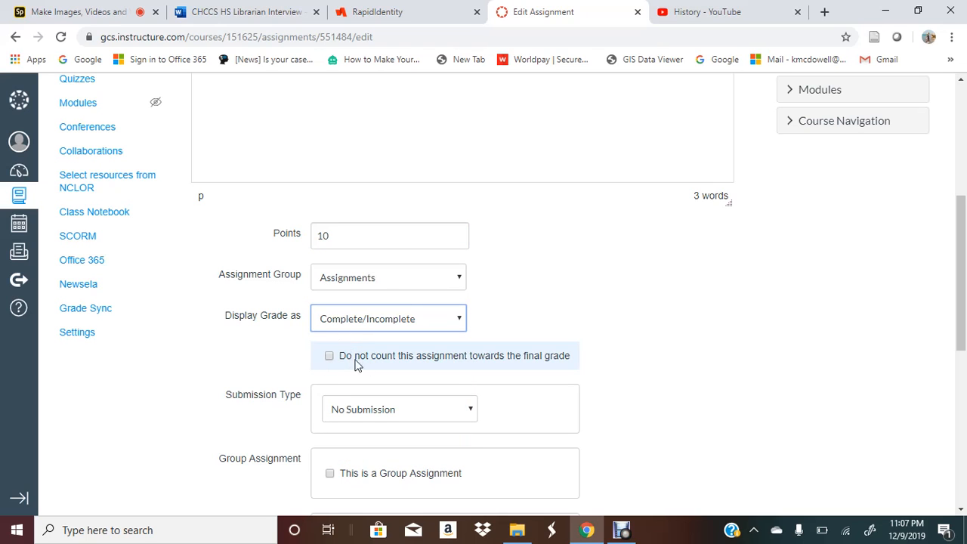
Set the submission type of Assignment 1 to Online and allow file uploads
scroll(274, 341, "down", 1)
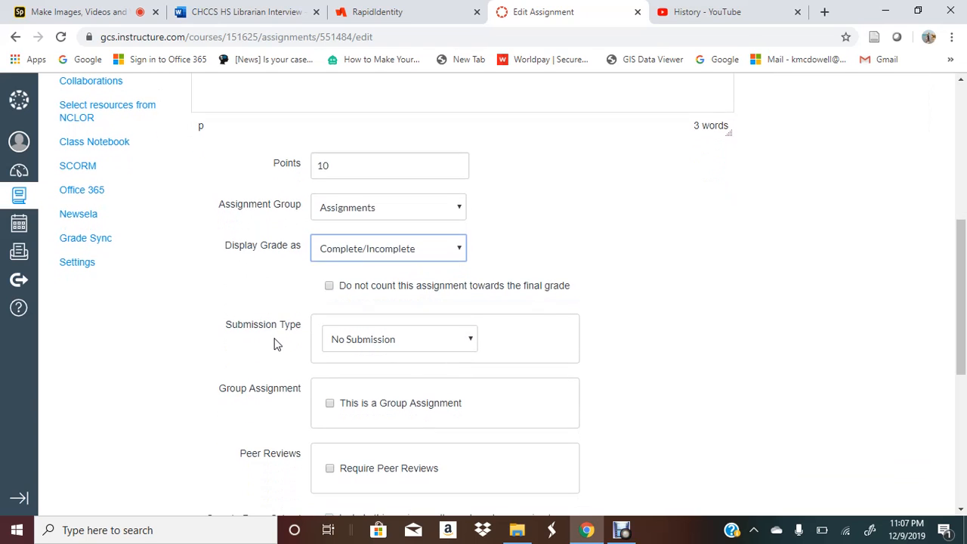
left_click(362, 344)
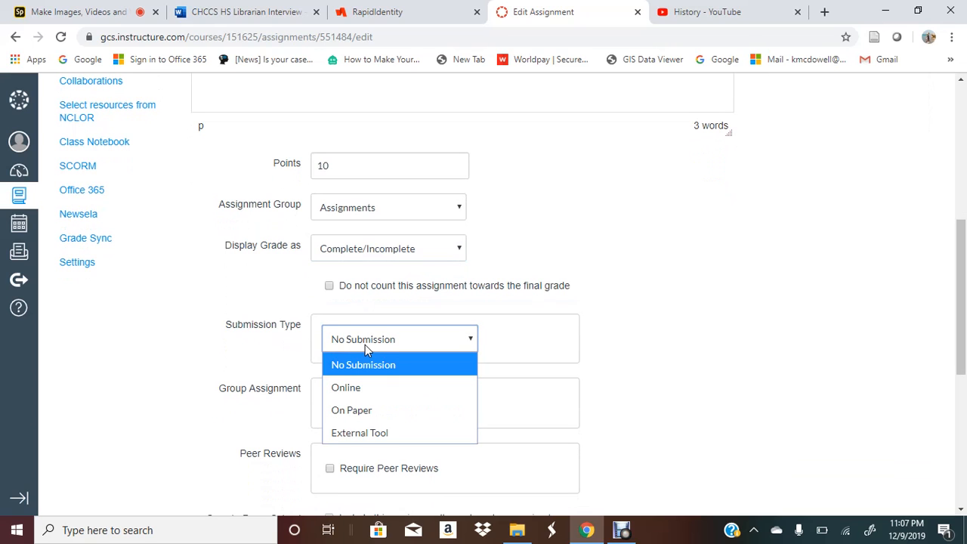
left_click(250, 317)
scroll(249, 317, "down", 3)
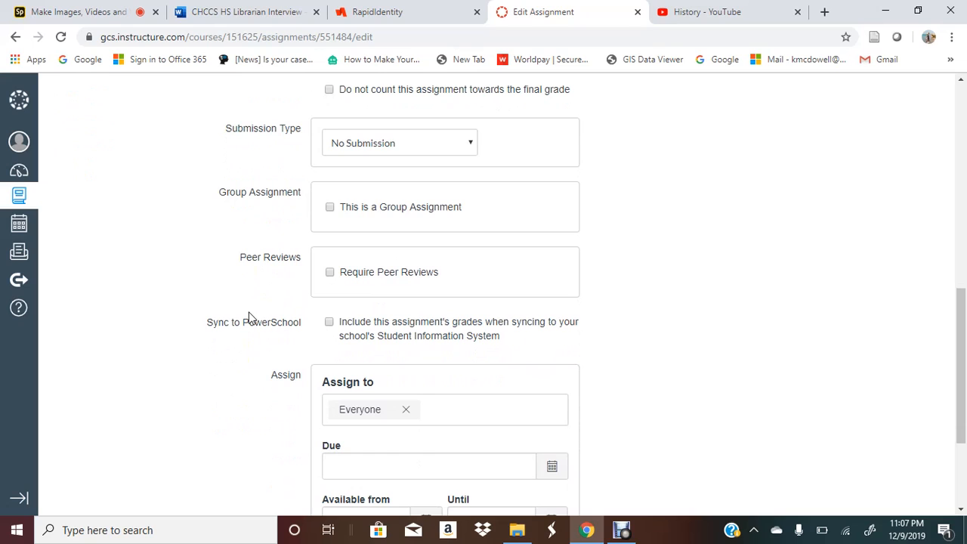
left_click(364, 150)
left_click(361, 193)
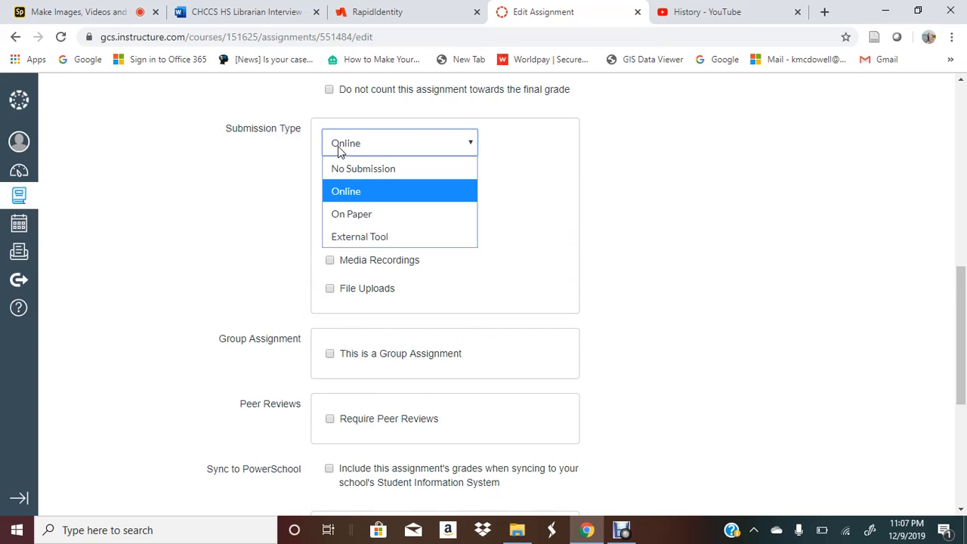
left_click(348, 191)
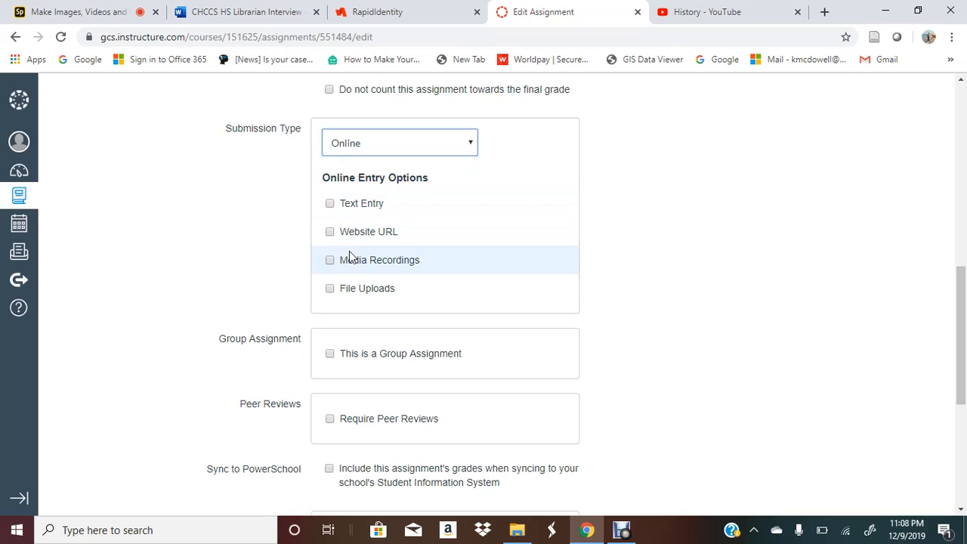
left_click(338, 296)
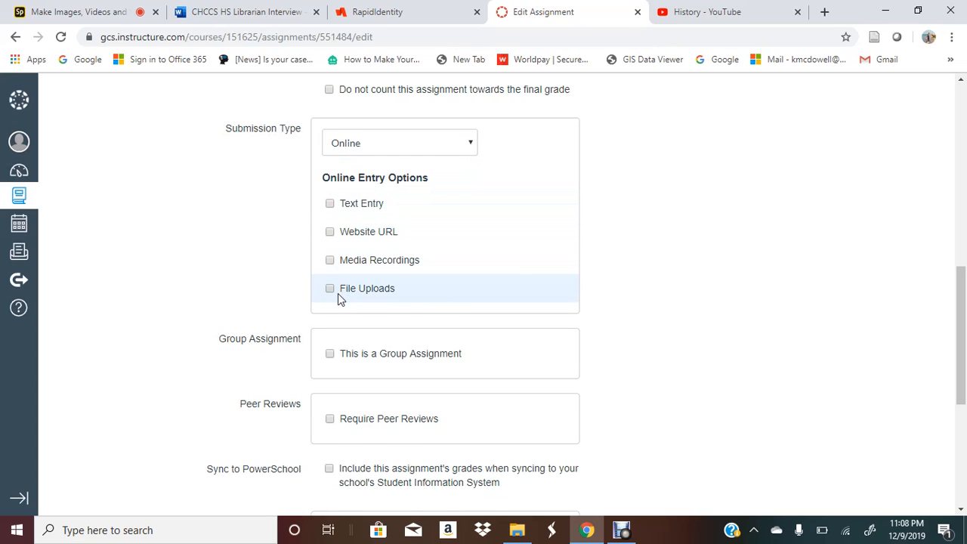
left_click(338, 294)
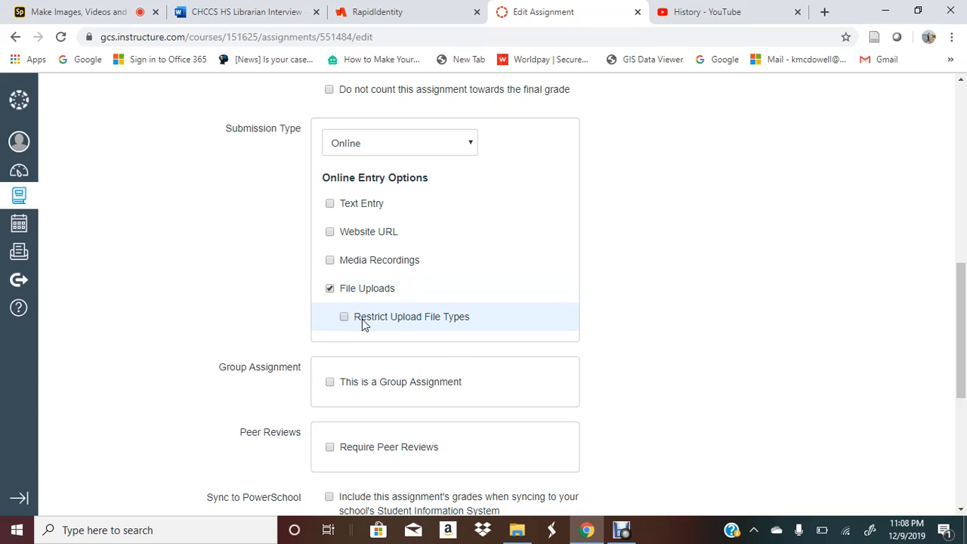
Restrict the upload file types and try entering allowed extensions such as PDF, clearing the entries again
left_click(362, 320)
left_click(374, 350)
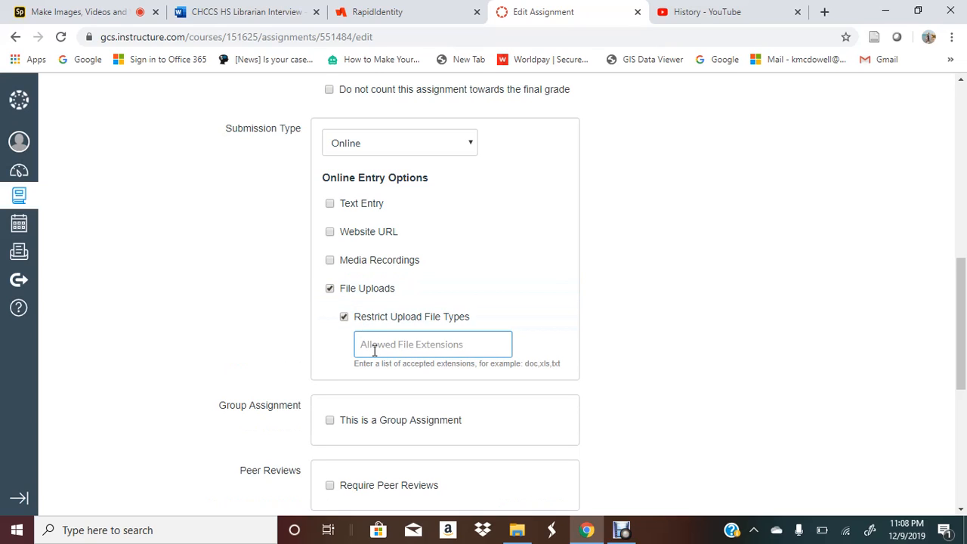
type("PDF")
key("BackSpace")
key("BackSpace")
key("BackSpace")
type("DO")
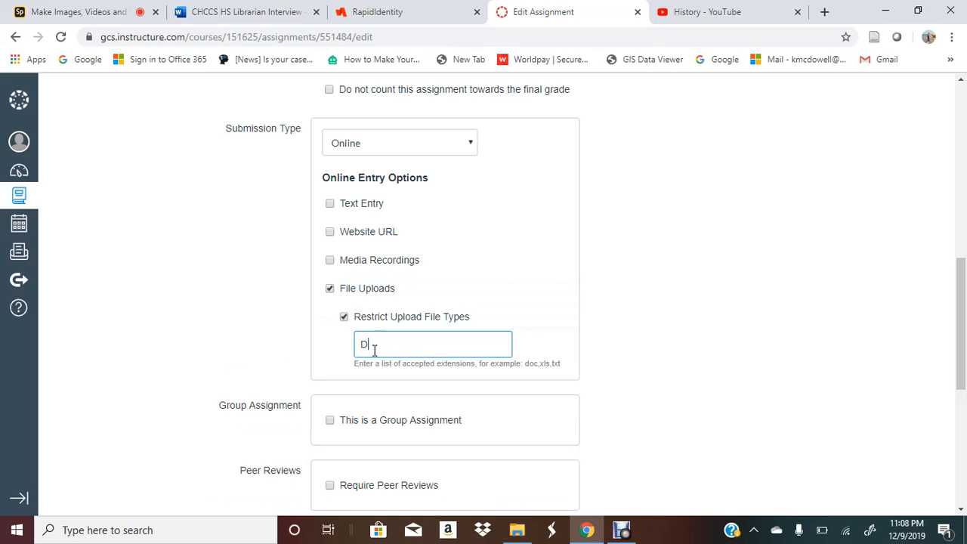
key("BackSpace")
type("P")
key("BackSpace")
key("BackSpace")
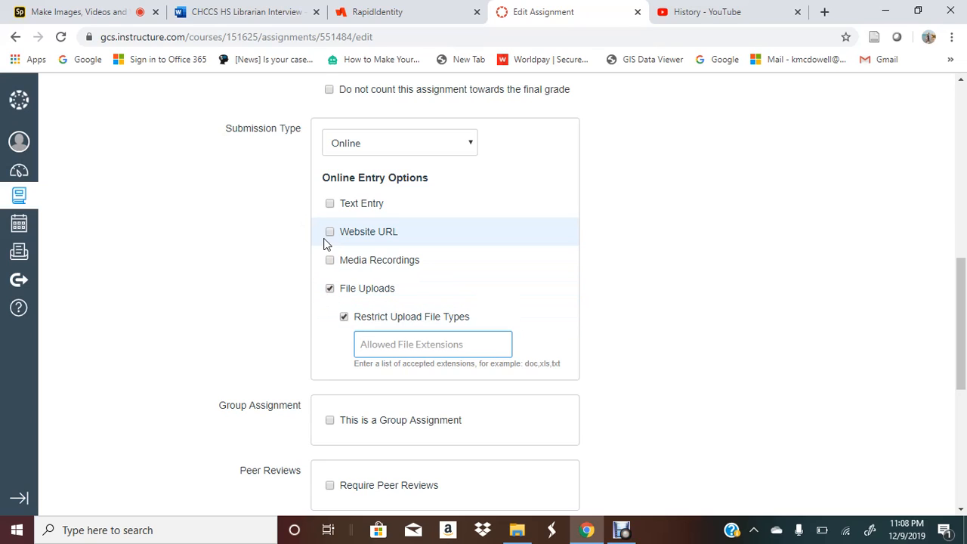
Allow text entry submissions as well and set the assignment's due date to March 31, 2020
left_click(329, 204)
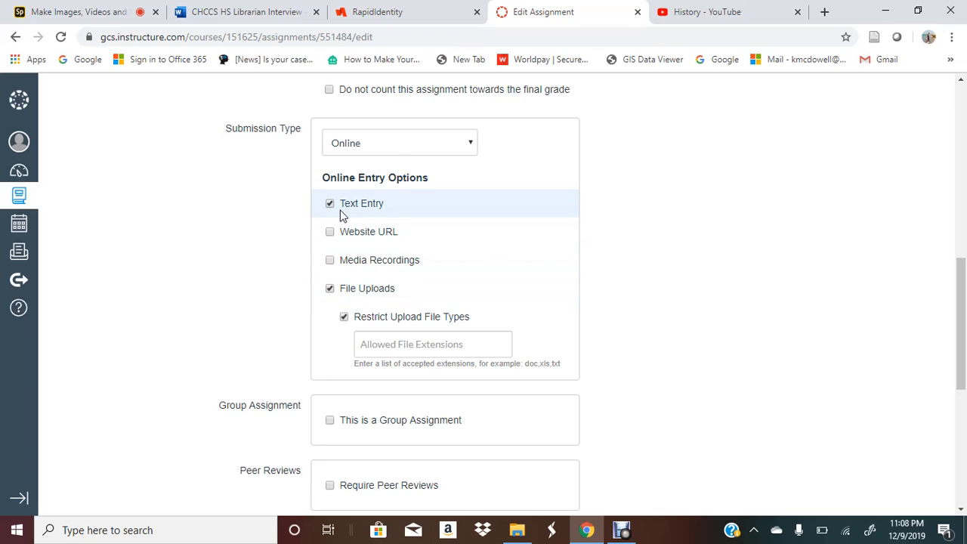
scroll(350, 236, "down", 2)
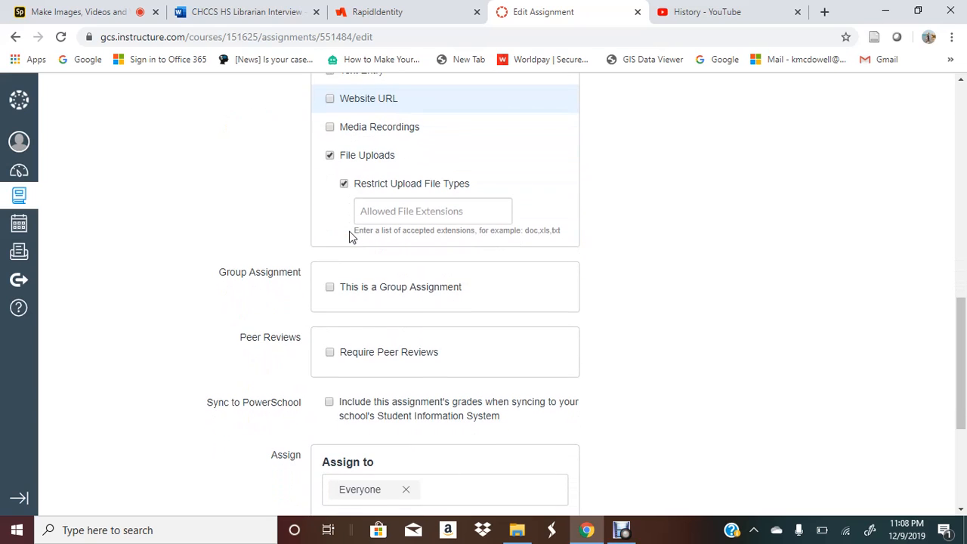
scroll(360, 351, "down", 3)
left_click(360, 353)
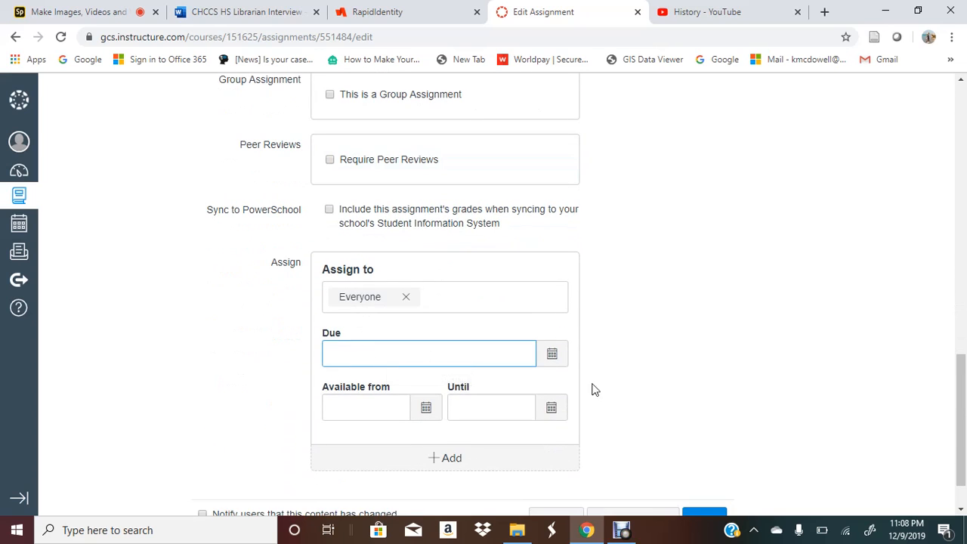
left_click(553, 361)
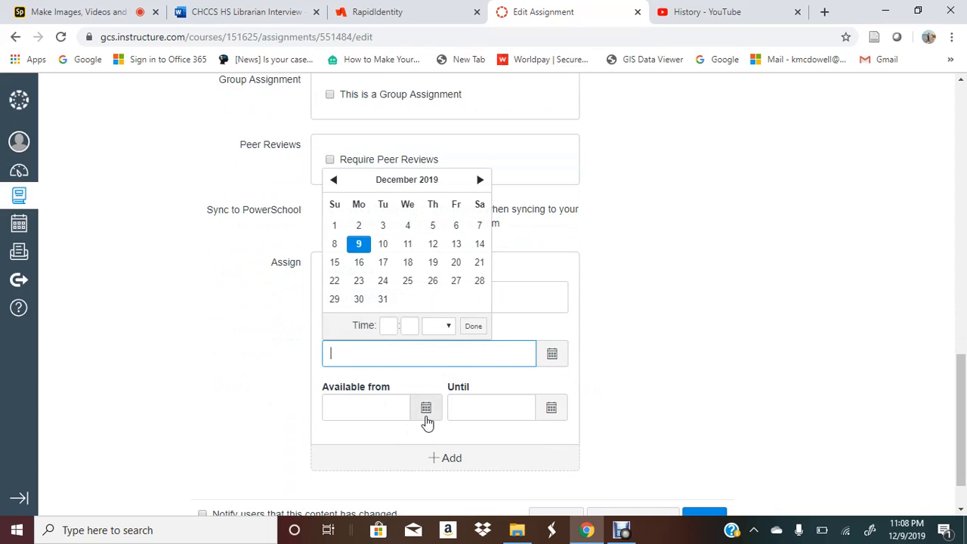
left_click(480, 179)
left_click(480, 180)
left_click(480, 180)
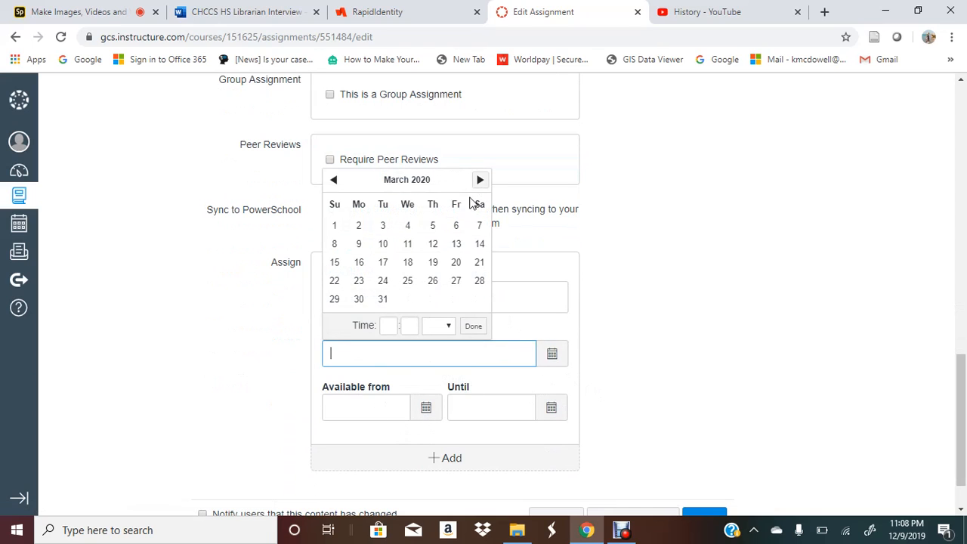
left_click(385, 300)
left_click(475, 327)
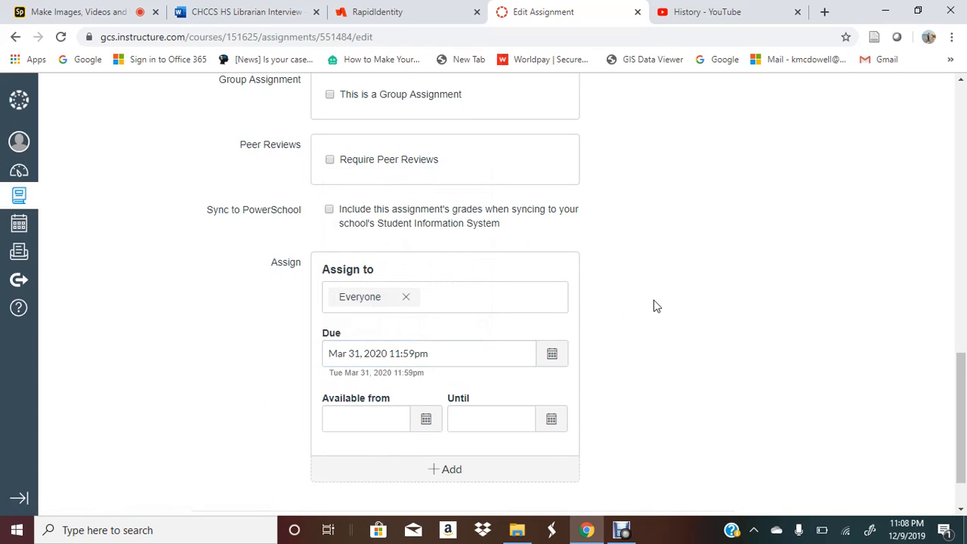
Remove the restriction on upload file types, and save and publish Assignment 1
scroll(652, 313, "down", 1)
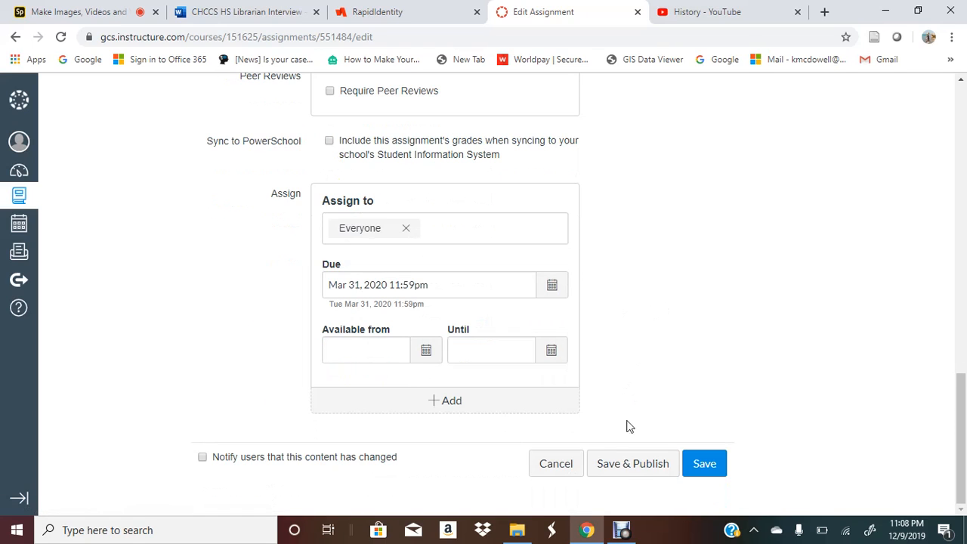
left_click(642, 472)
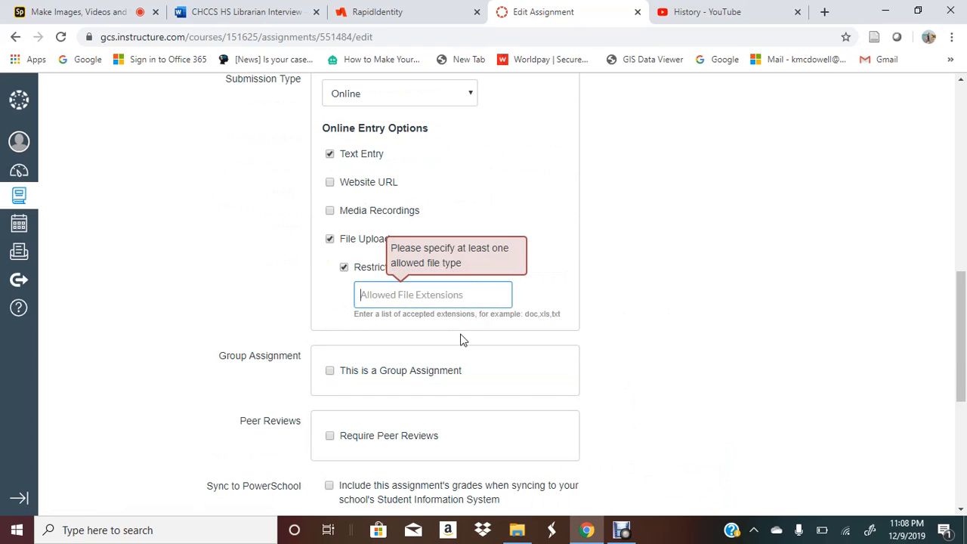
left_click(344, 269)
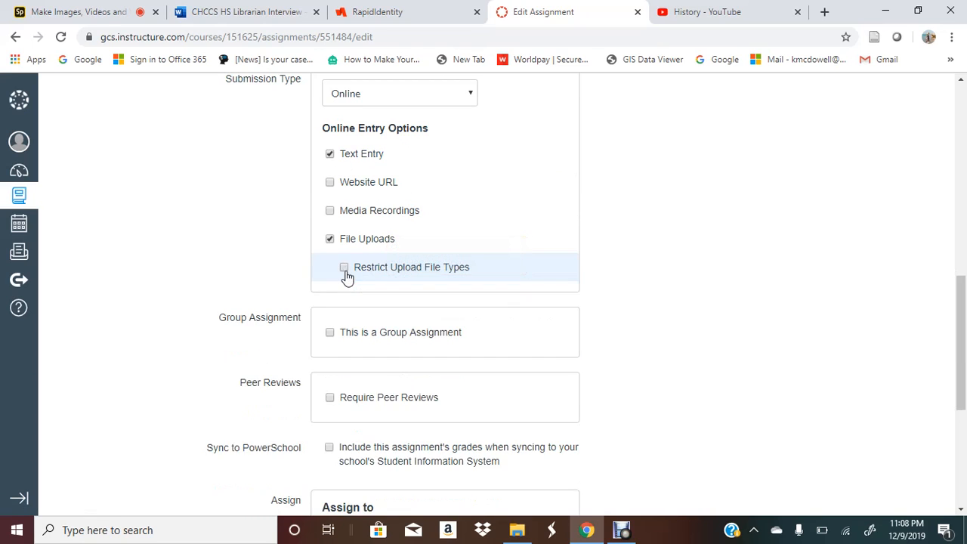
scroll(634, 408, "down", 4)
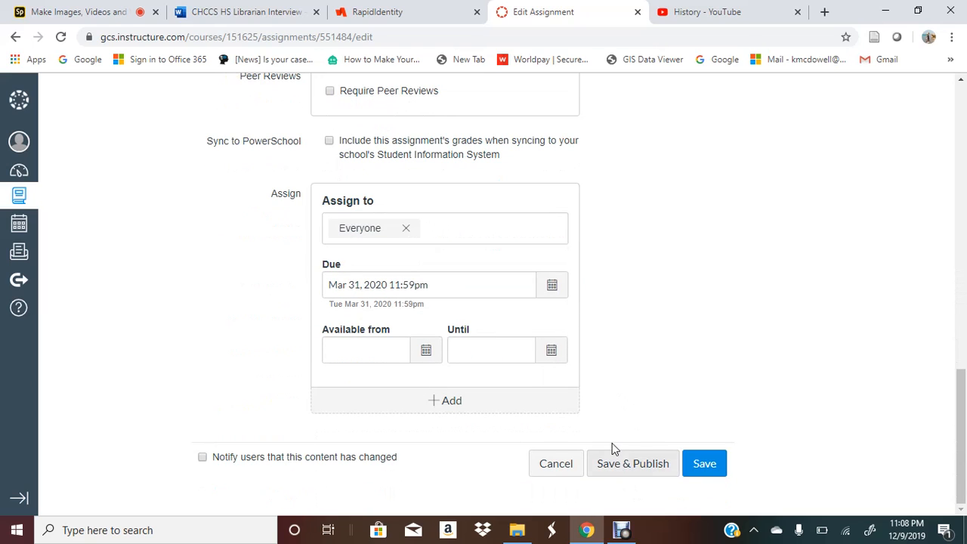
left_click(613, 462)
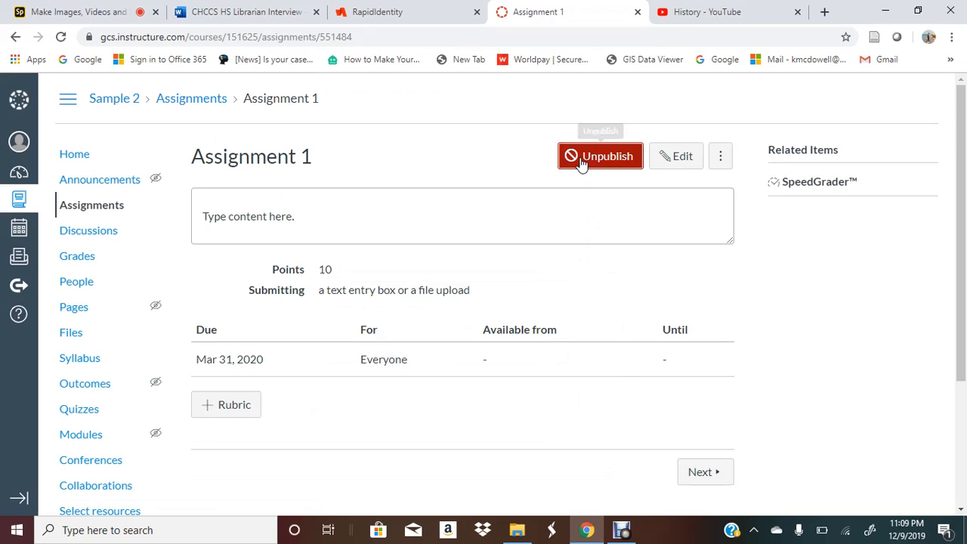
Unpublish Assignment 1 and view the course's assignment list and its modules
left_click(582, 162)
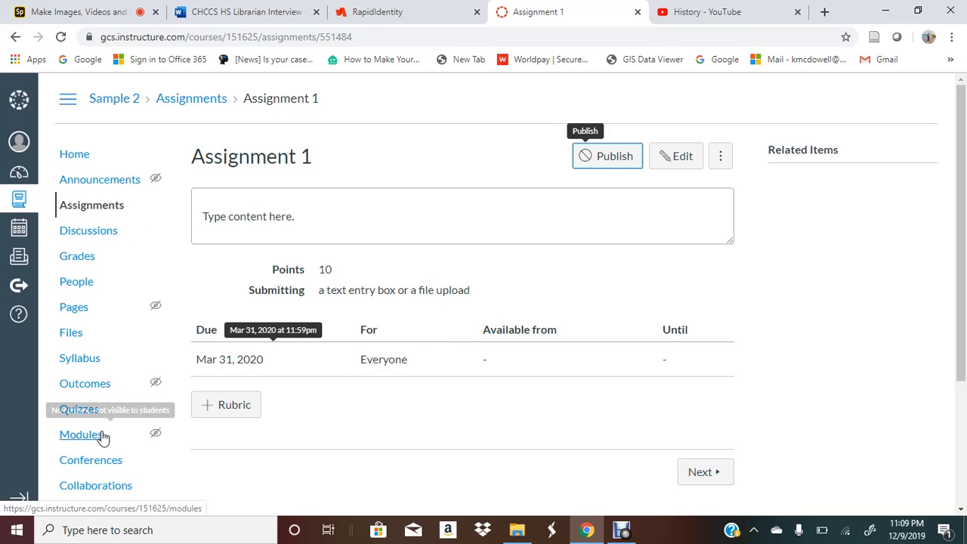
left_click(98, 215)
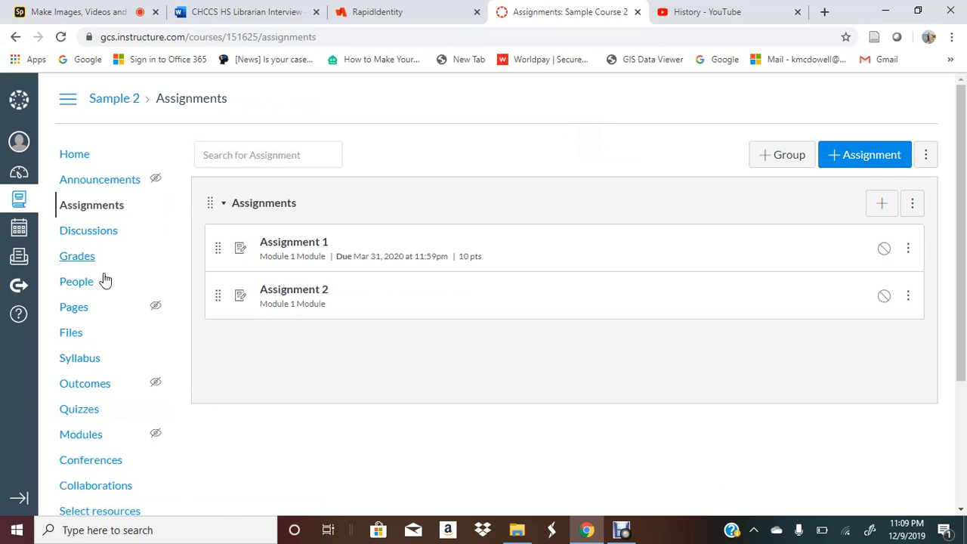
left_click(106, 433)
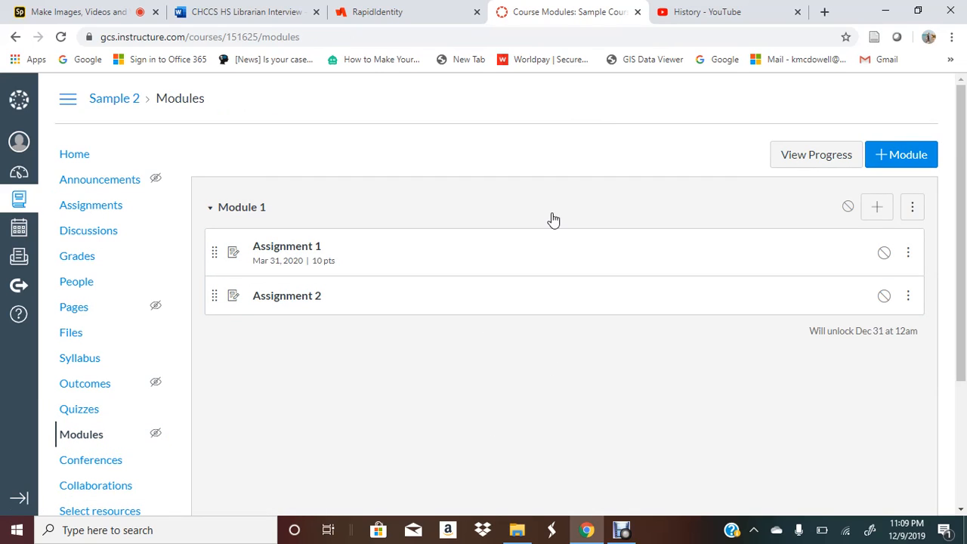
Collapse and re-expand Module 1, and publish the module
left_click(245, 215)
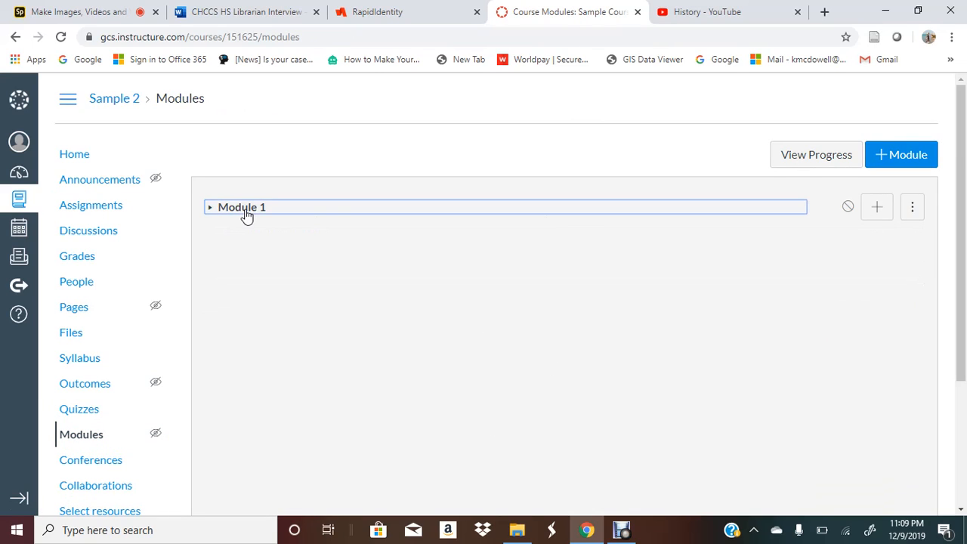
left_click(249, 213)
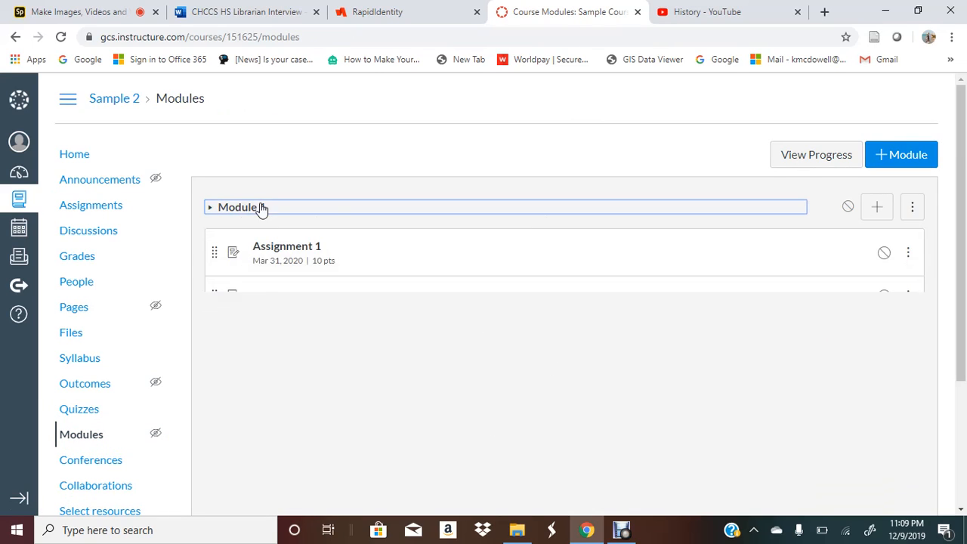
left_click(848, 209)
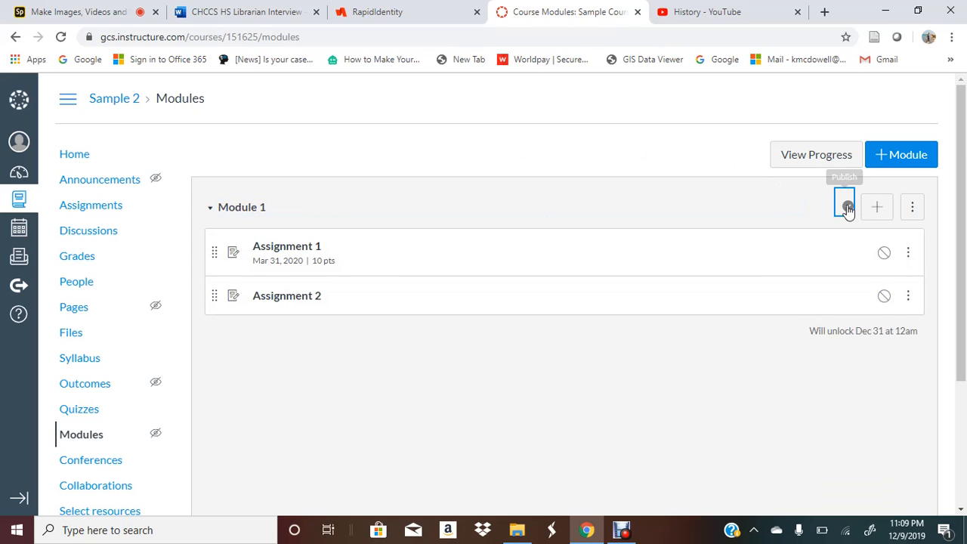
Publish Assignment 1 within Module 1, and remove the module's lock-until date from its settings
left_click(883, 253)
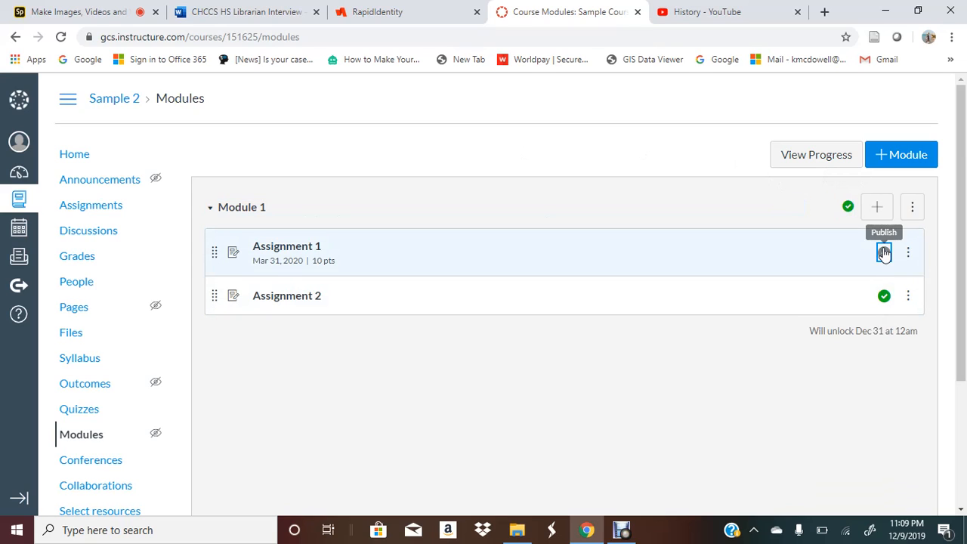
left_click(883, 252)
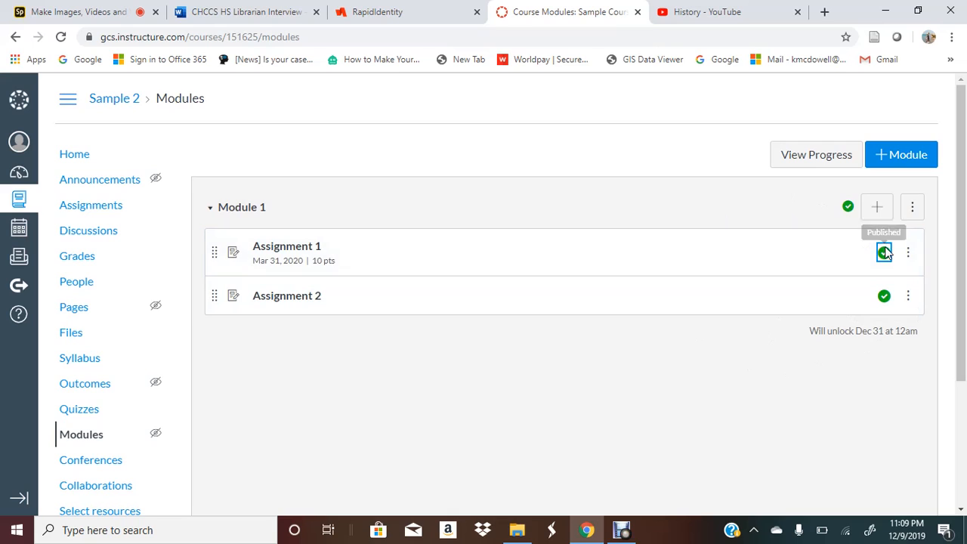
left_click(912, 208)
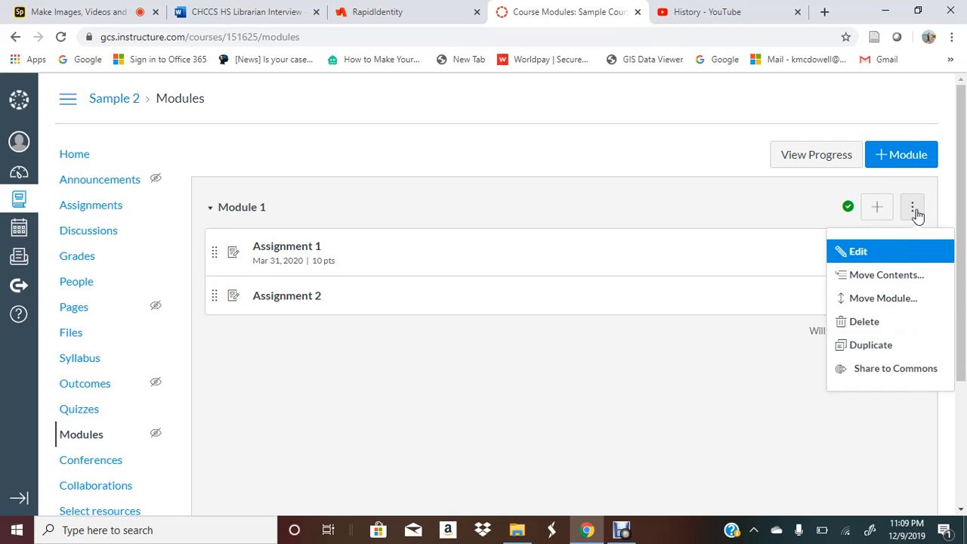
left_click(888, 254)
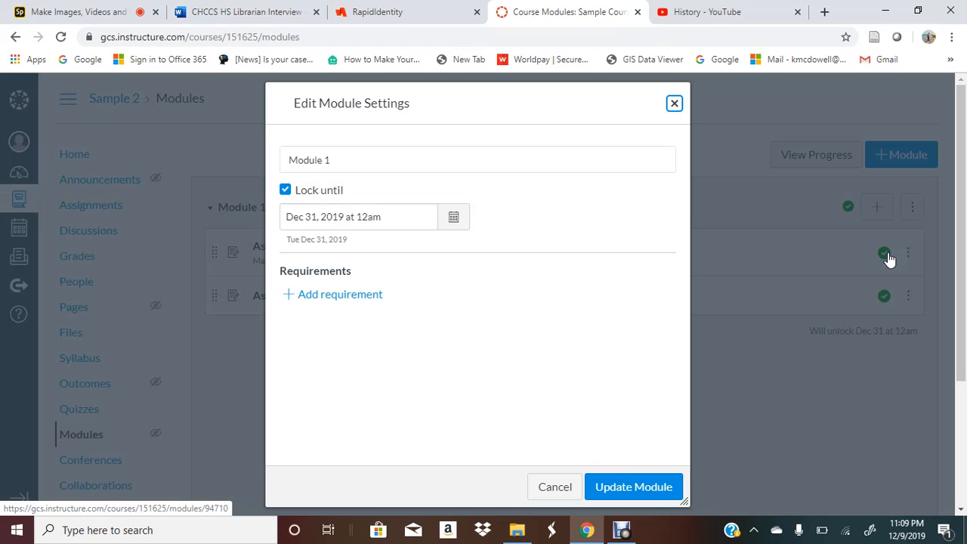
left_click(462, 217)
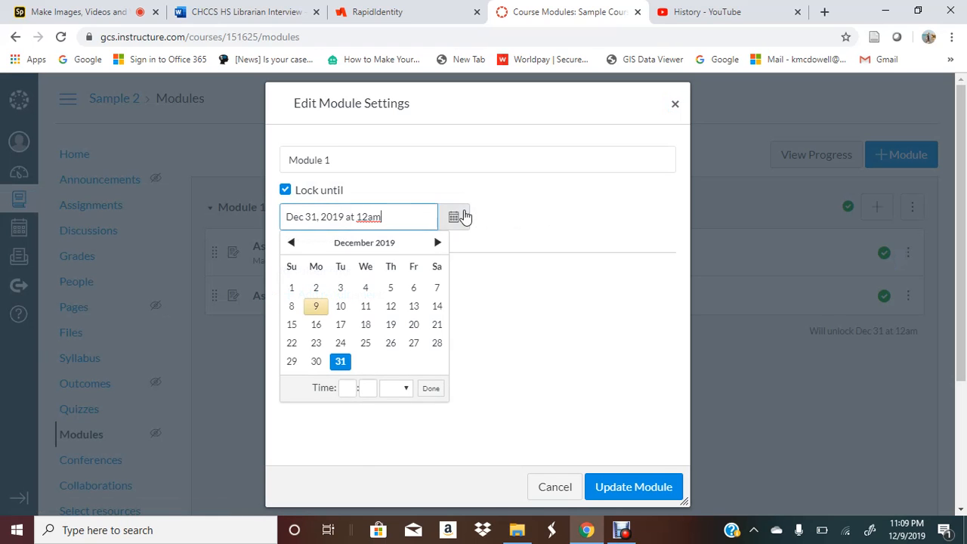
left_click(317, 193)
left_click(317, 193)
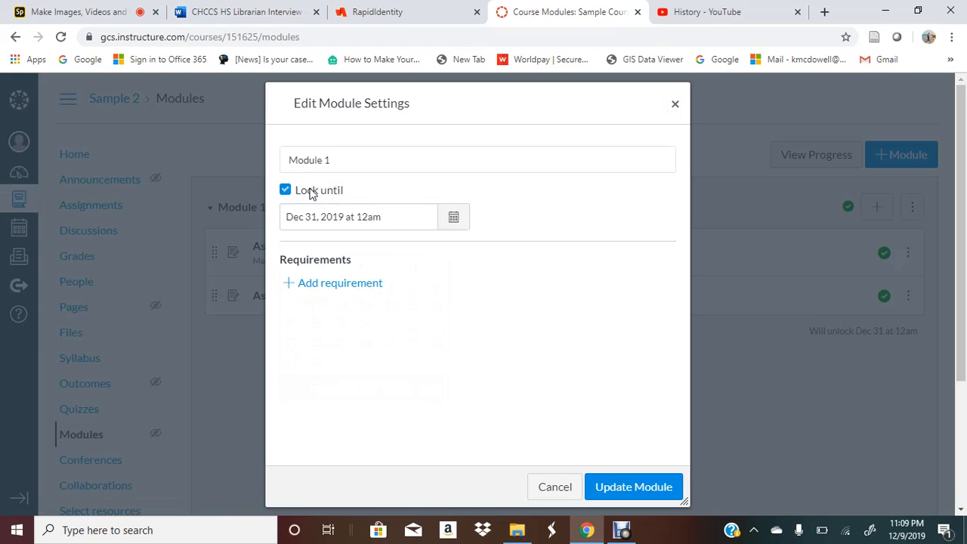
left_click(610, 488)
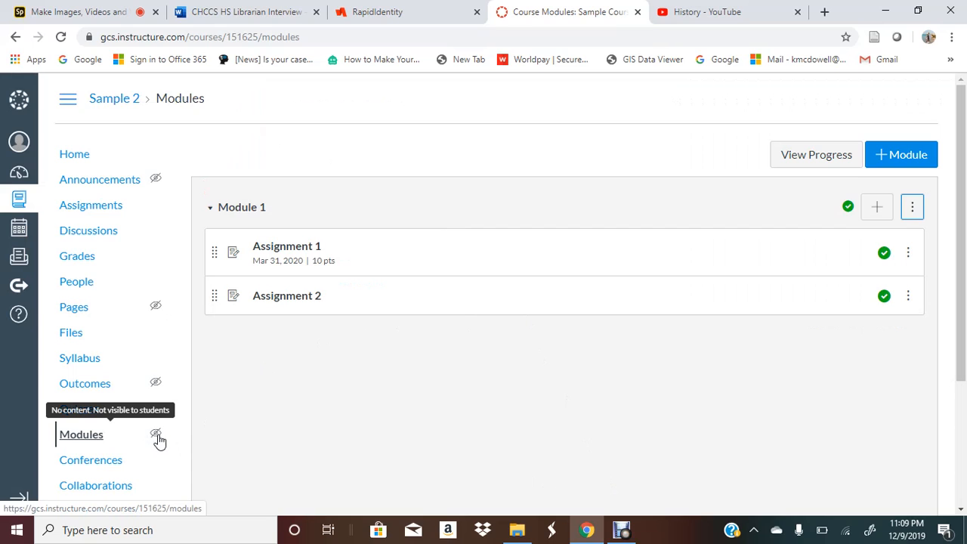
Unpublish Assignment 1 and Assignment 2 from the course's assignment list
left_click(137, 211)
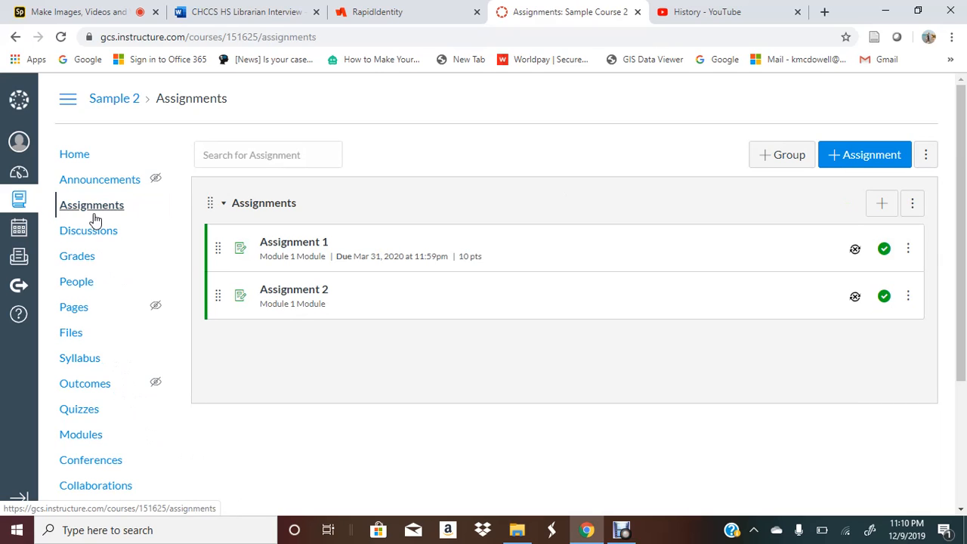
right_click(885, 255)
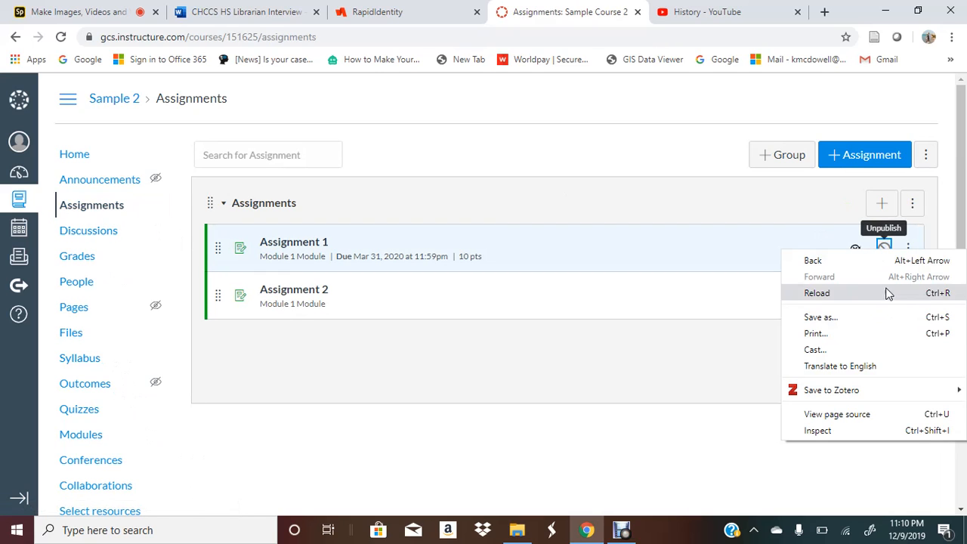
left_click(775, 256)
left_click(885, 256)
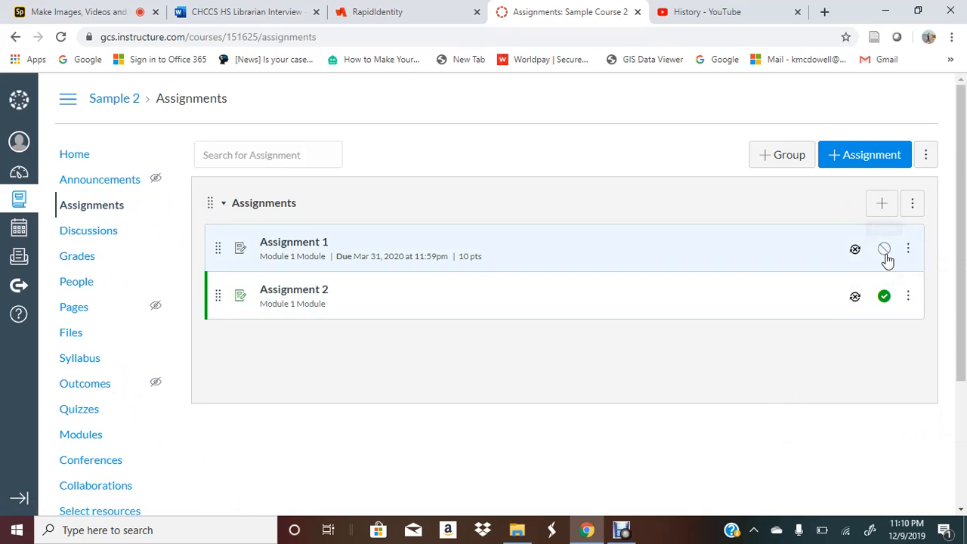
left_click(884, 298)
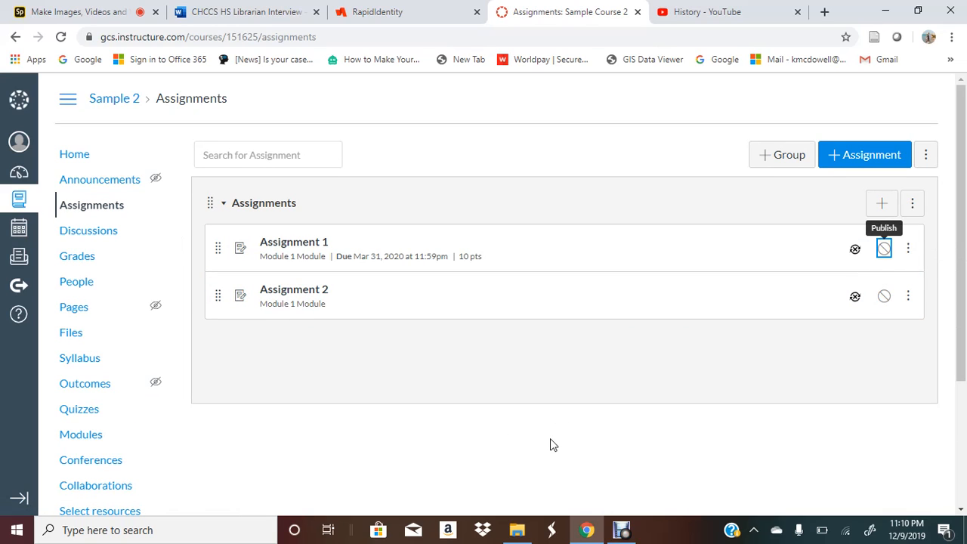
left_click(293, 345)
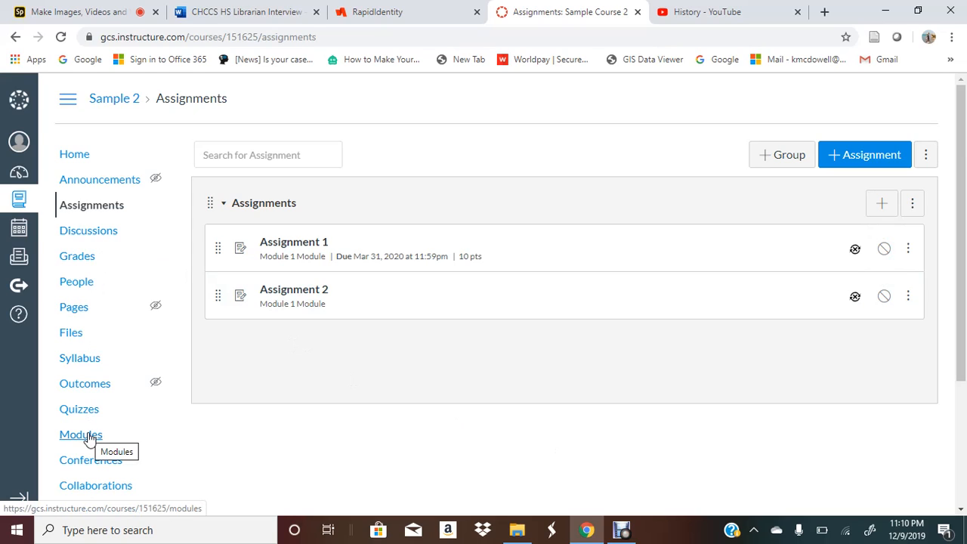
View the course's discussions, and add a new discussion topic named Discussion 1 to Module 1 without indentation
left_click(94, 235)
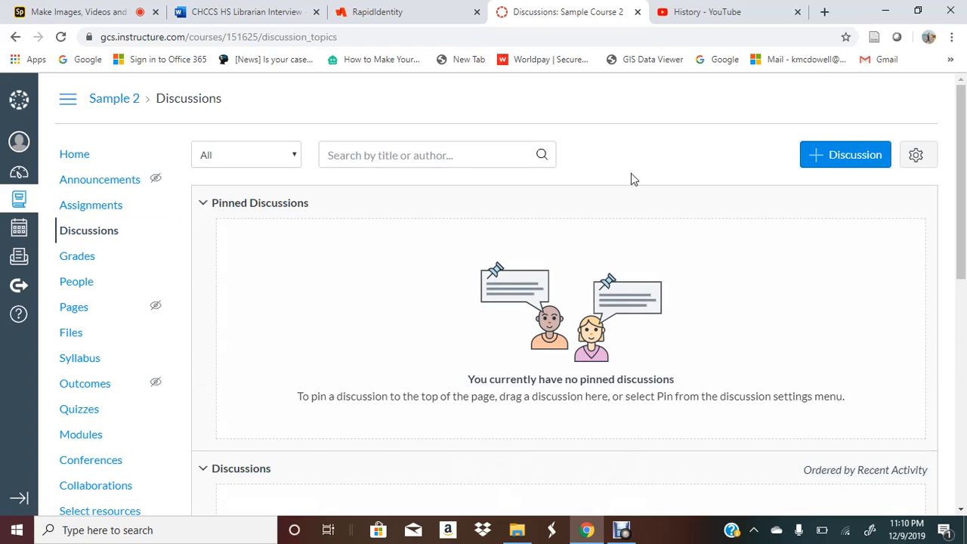
left_click(86, 443)
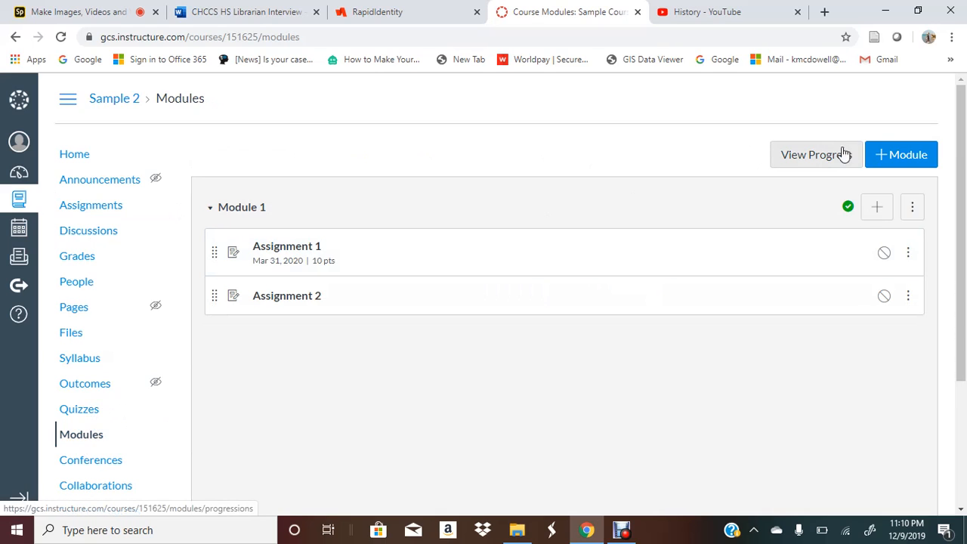
left_click(876, 210)
left_click(354, 183)
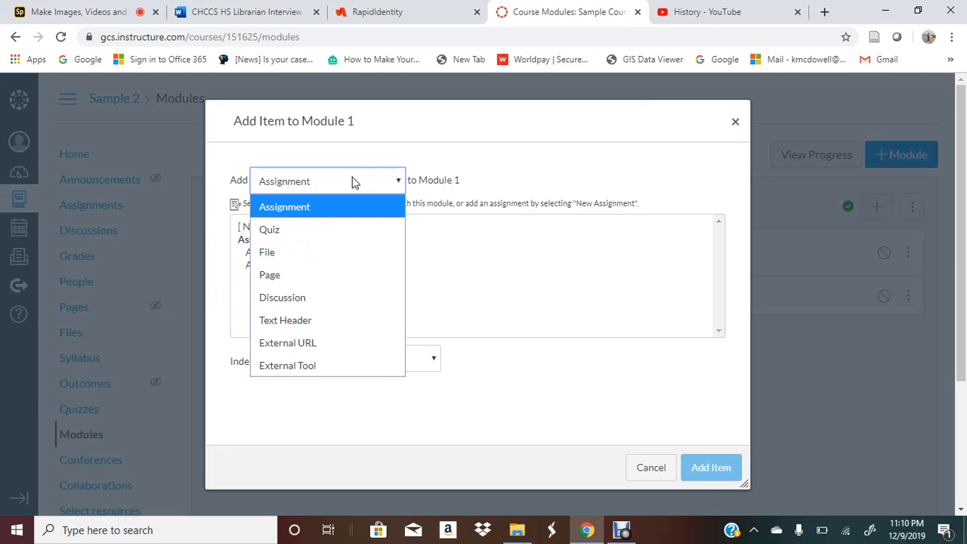
left_click(312, 294)
left_click(281, 227)
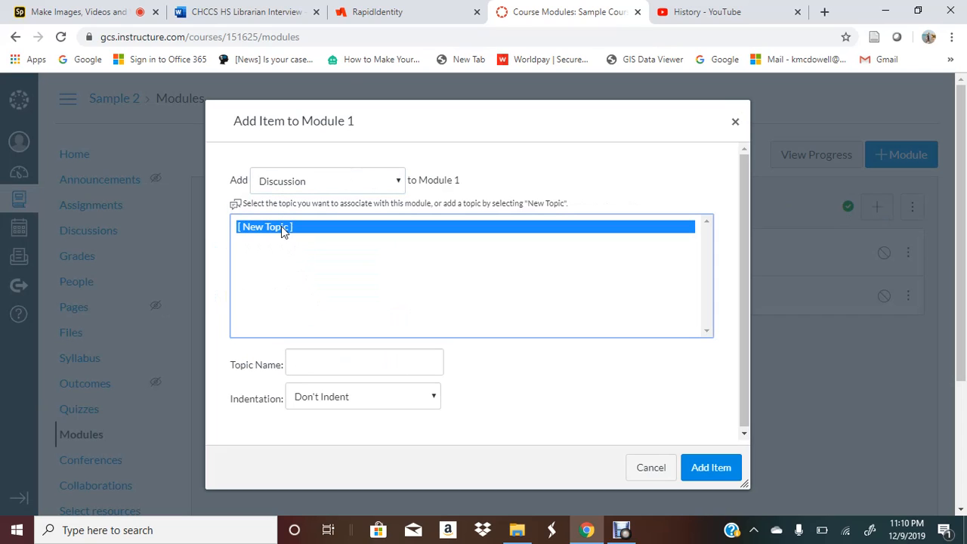
left_click(324, 367)
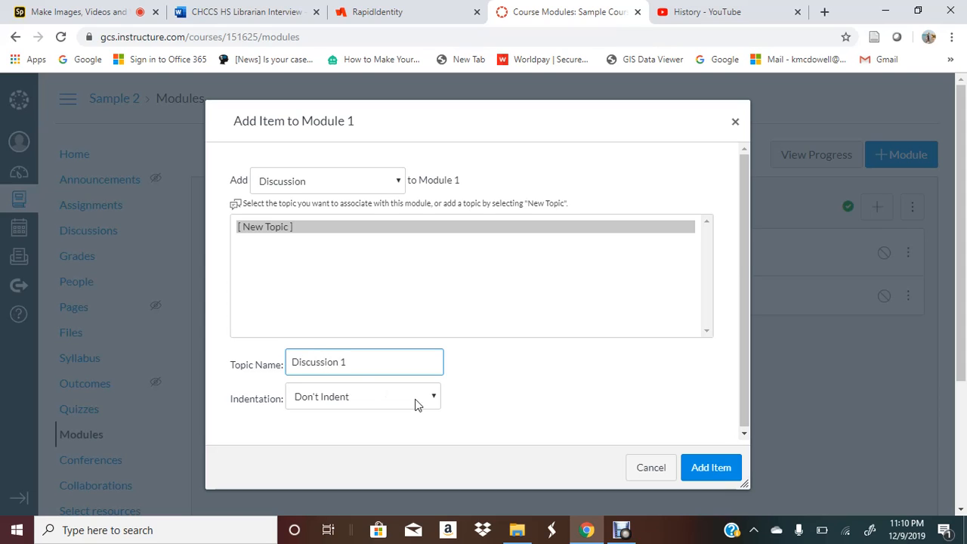
right_click(725, 474)
left_click(725, 474)
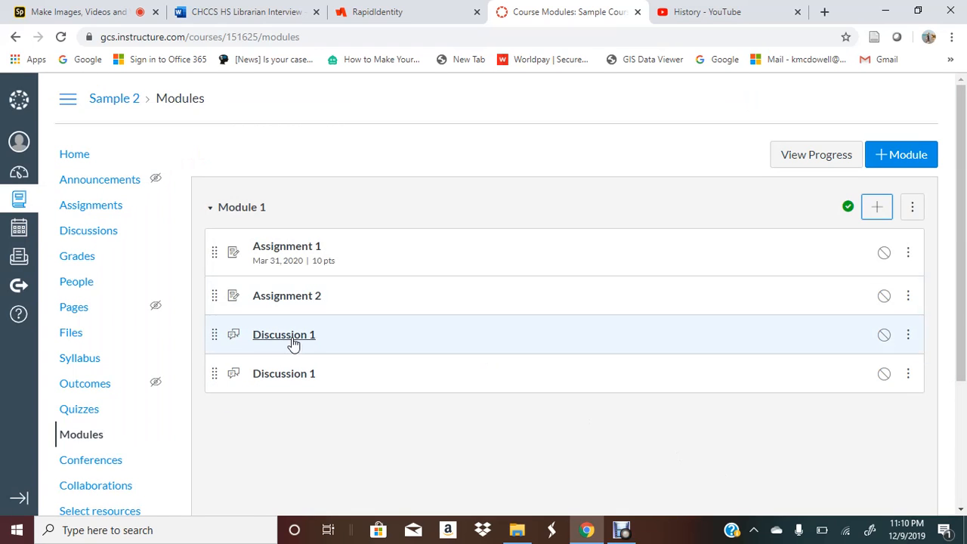
Open the first Discussion 1 topic in Module 1 for editing and make it a graded discussion
left_click(293, 342)
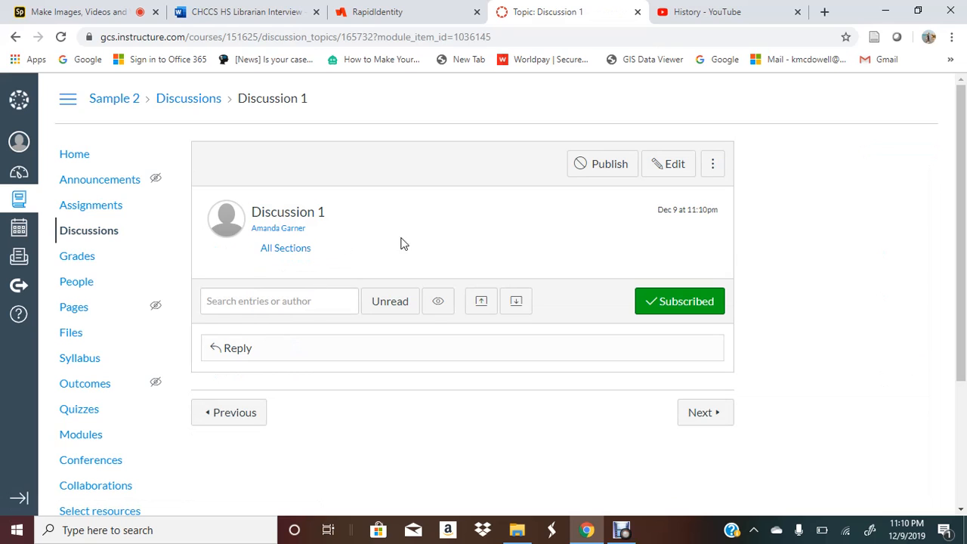
left_click(677, 163)
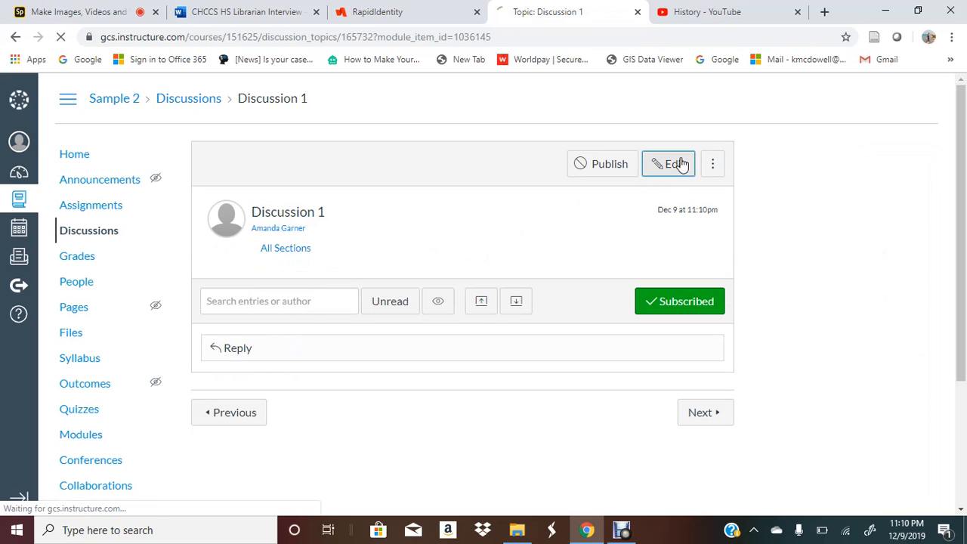
scroll(587, 265, "down", 5)
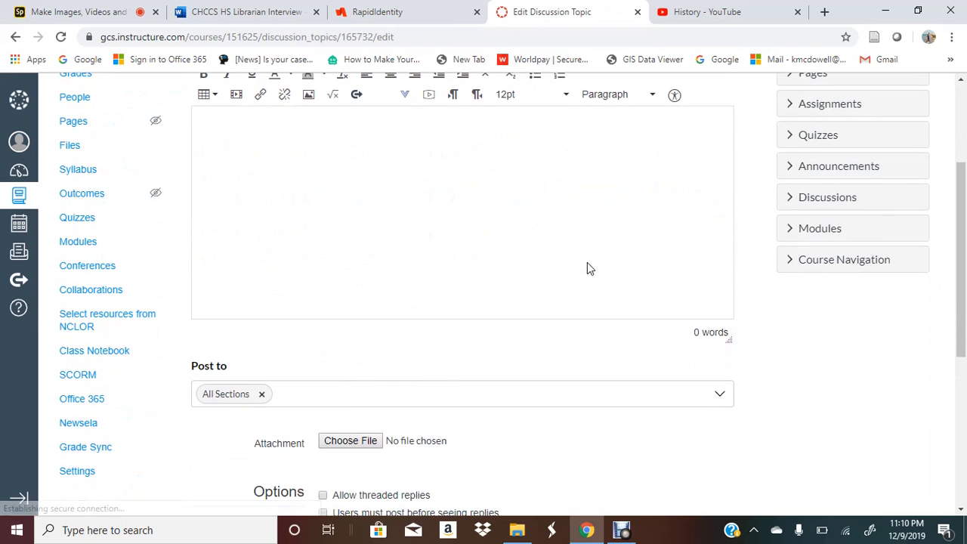
scroll(587, 262, "down", 2)
scroll(587, 262, "up", 6)
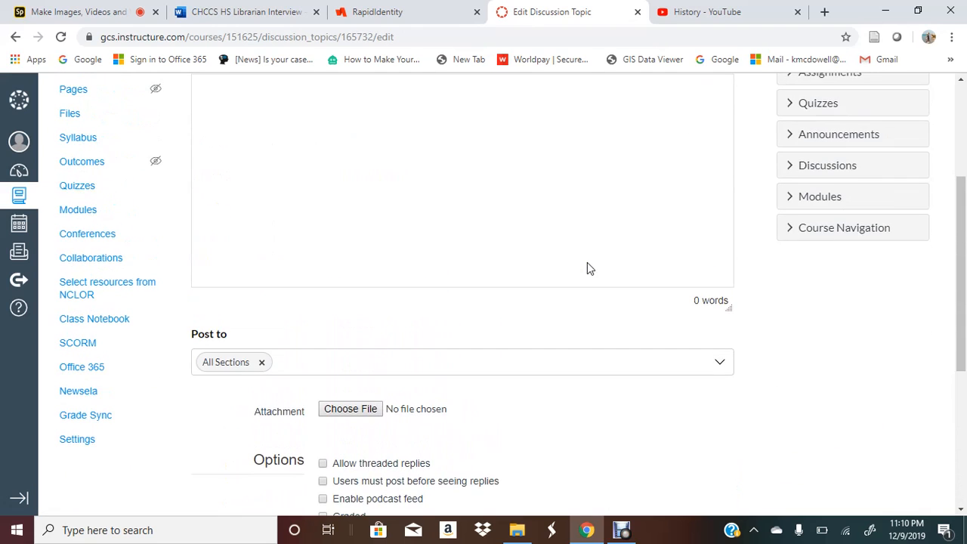
scroll(586, 262, "up", 1)
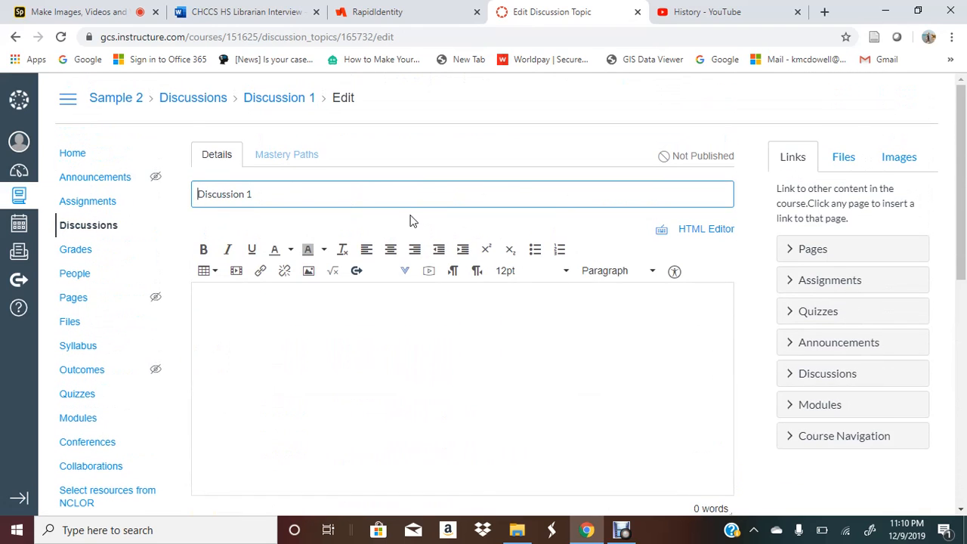
scroll(412, 219, "down", 2)
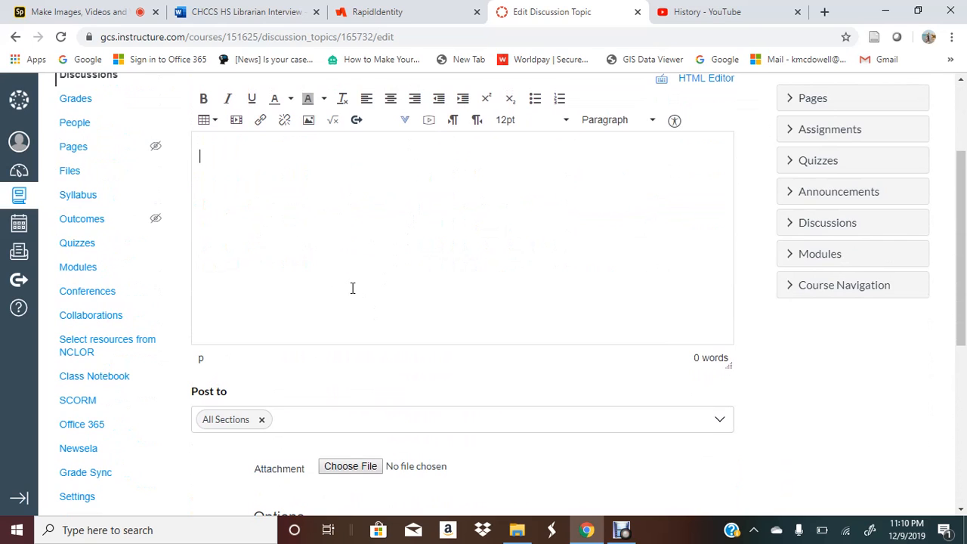
scroll(352, 288, "up", 1)
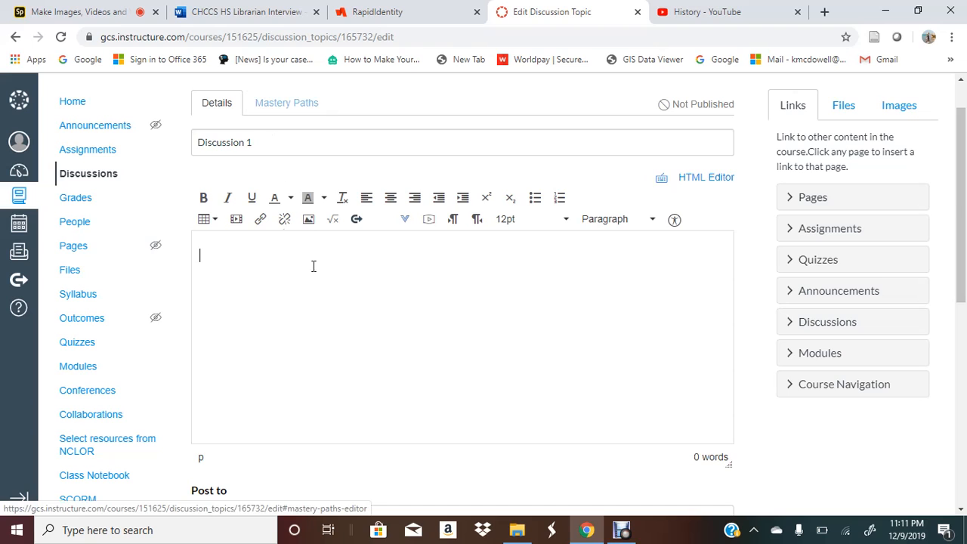
scroll(310, 257, "down", 3)
scroll(296, 225, "down", 2)
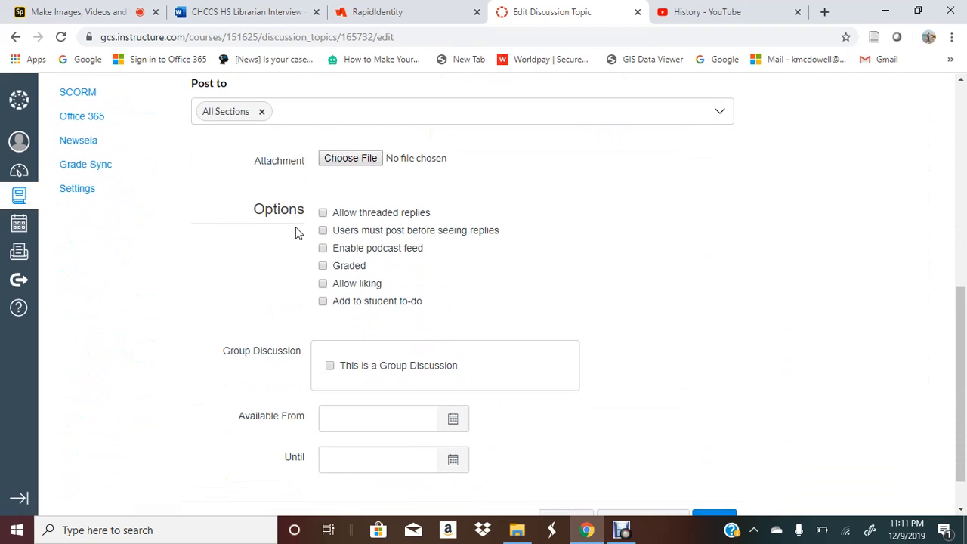
left_click(324, 268)
scroll(325, 272, "down", 1)
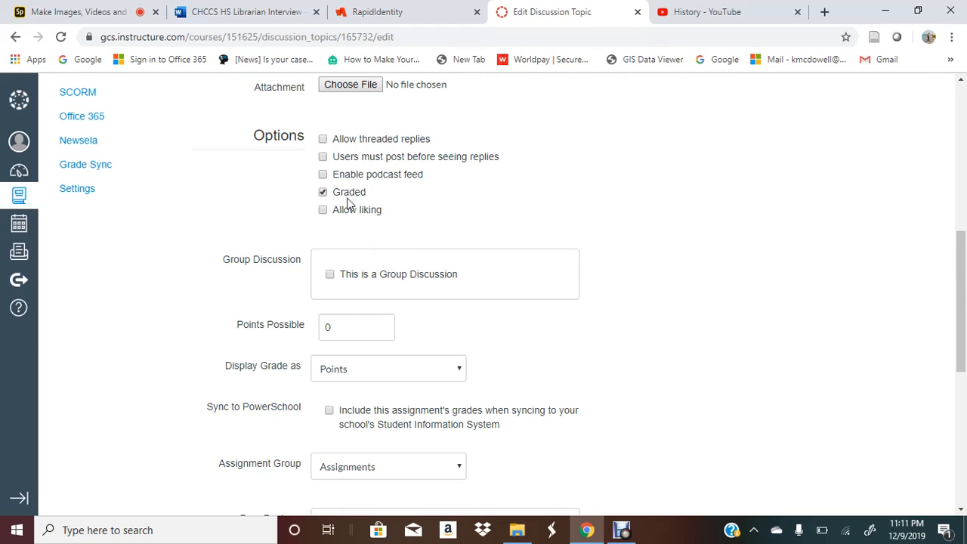
Set the discussion's due date to April 30, 2020 at 11:59pm for everyone, and save it without publishing
scroll(352, 217, "down", 6)
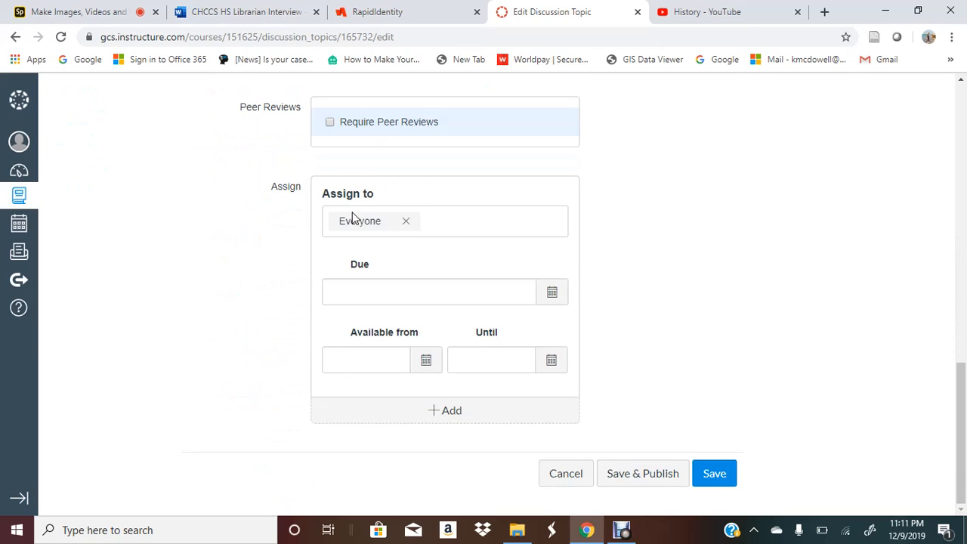
right_click(552, 308)
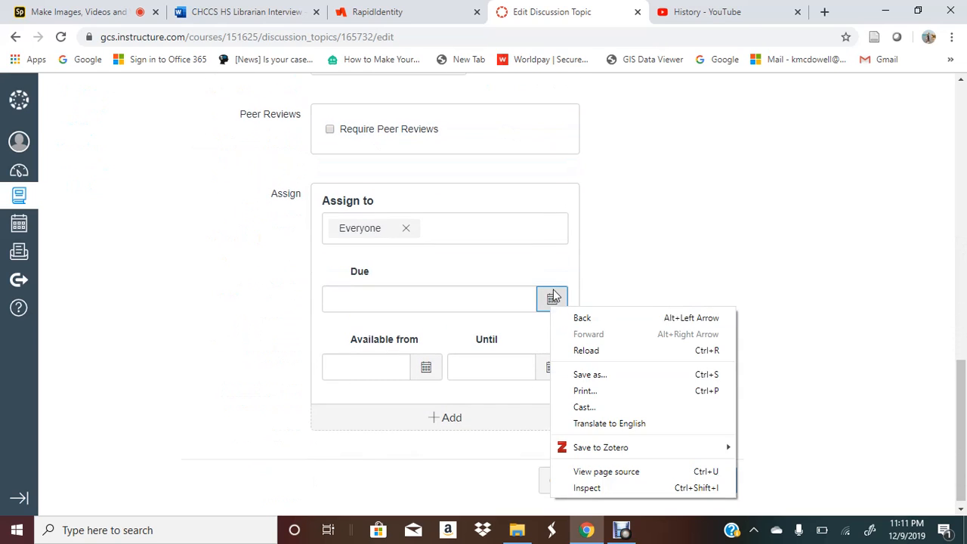
left_click(552, 296)
left_click(481, 324)
left_click(481, 324)
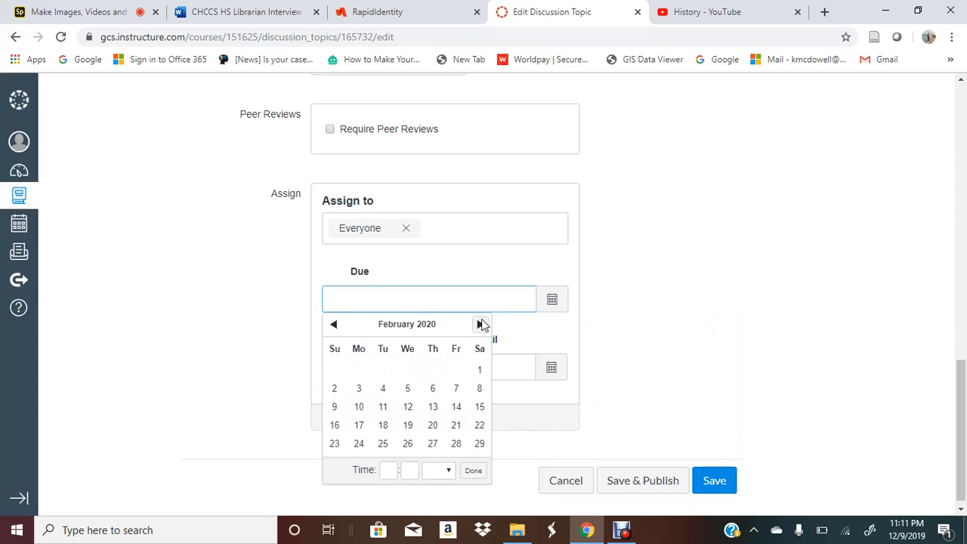
left_click(480, 324)
left_click(479, 324)
left_click(431, 444)
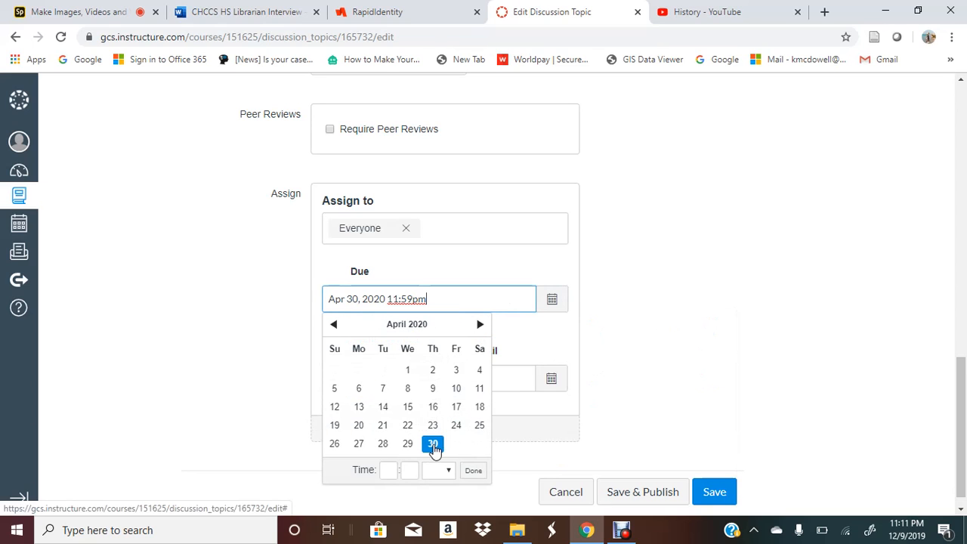
left_click(696, 493)
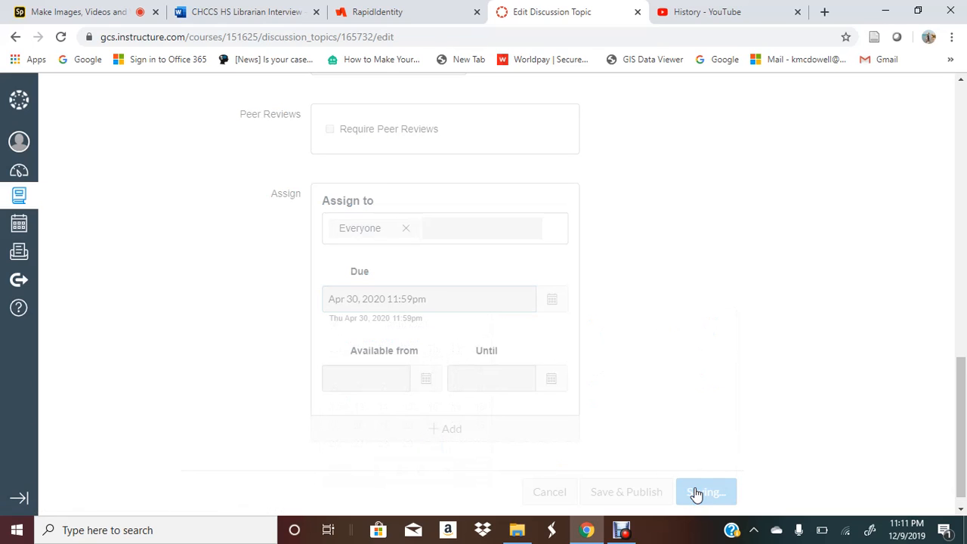